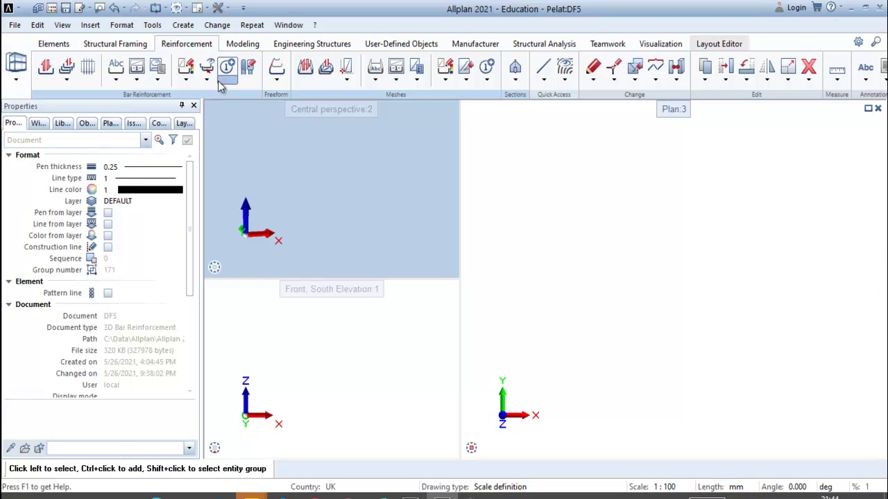
Model the slab as a 3D box in the plan viewport, measuring 3600 mm in X, 4800 mm in Y and 150 mm in Z
left_click(16, 73)
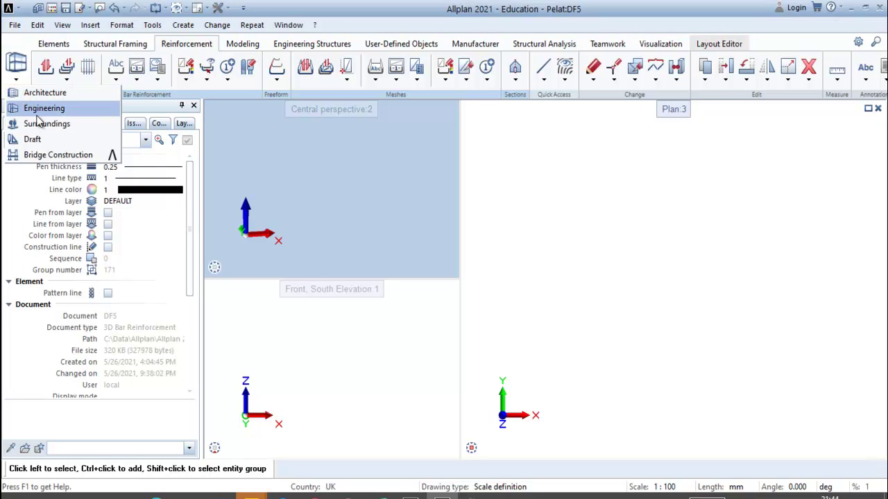
left_click(243, 45)
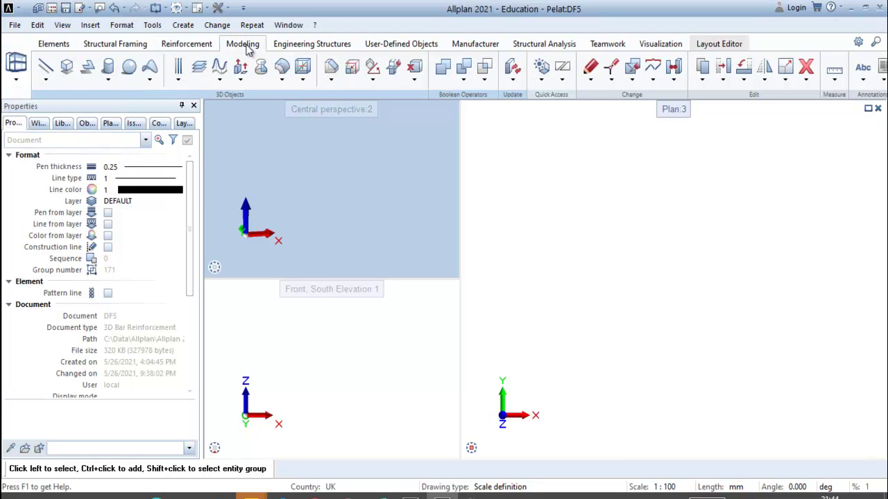
left_click(66, 68)
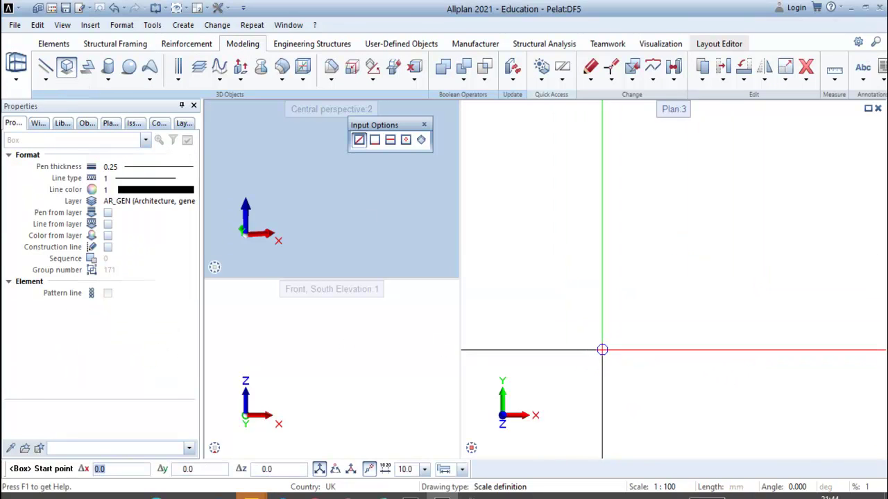
left_click(602, 350)
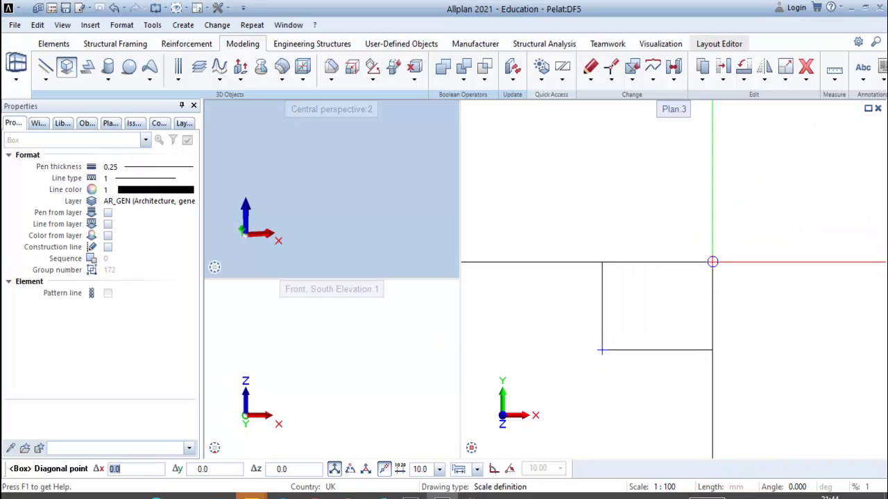
type("3600")
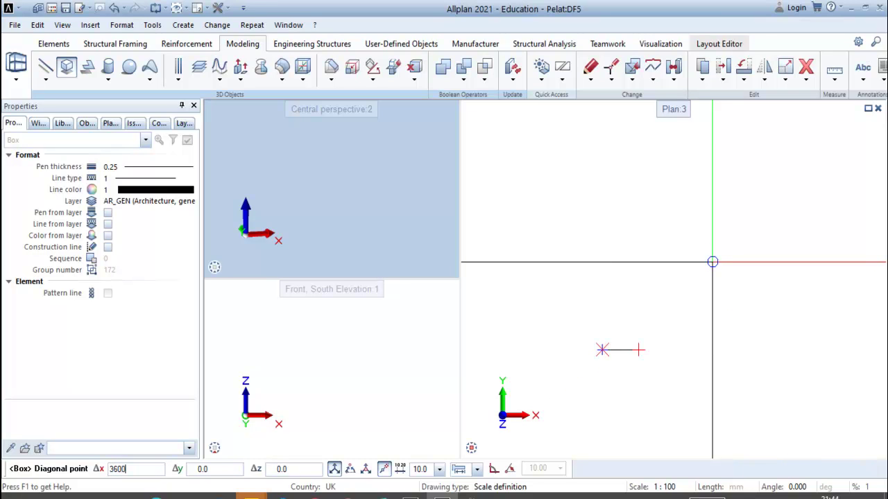
key("Tab")
type("4800")
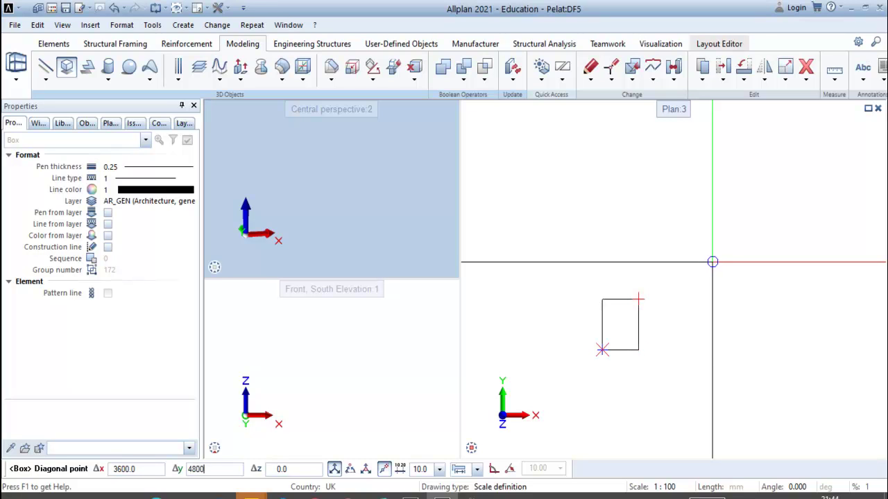
key("Tab")
type("150")
key("Return")
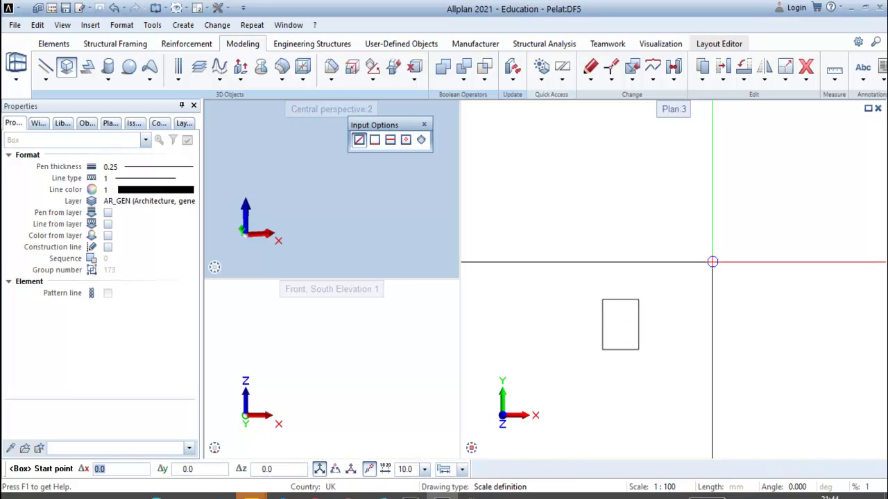
key("Escape")
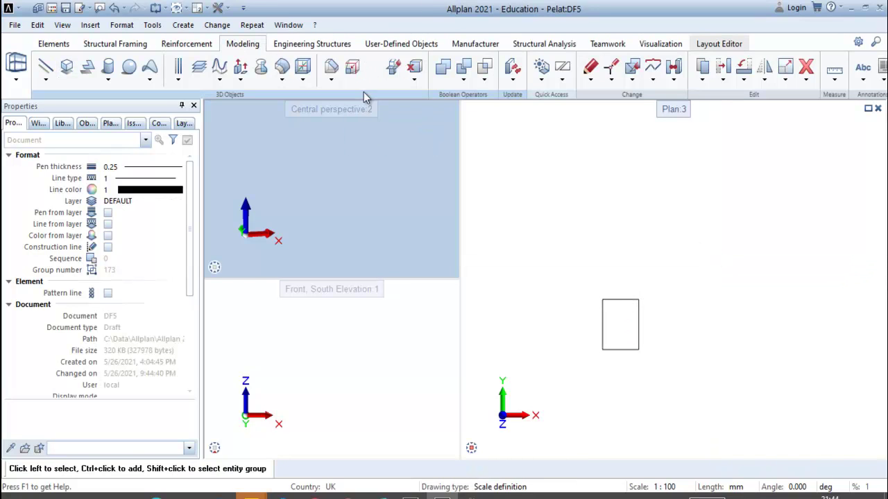
Generate a Plan view of the slab and place it directly below the original box in the plan viewport
scroll(399, 240, "down", 3)
middle_click_drag(400, 239, 377, 226)
scroll(378, 201, "up", 5)
scroll(378, 201, "down", 4)
scroll(369, 212, "up", 2)
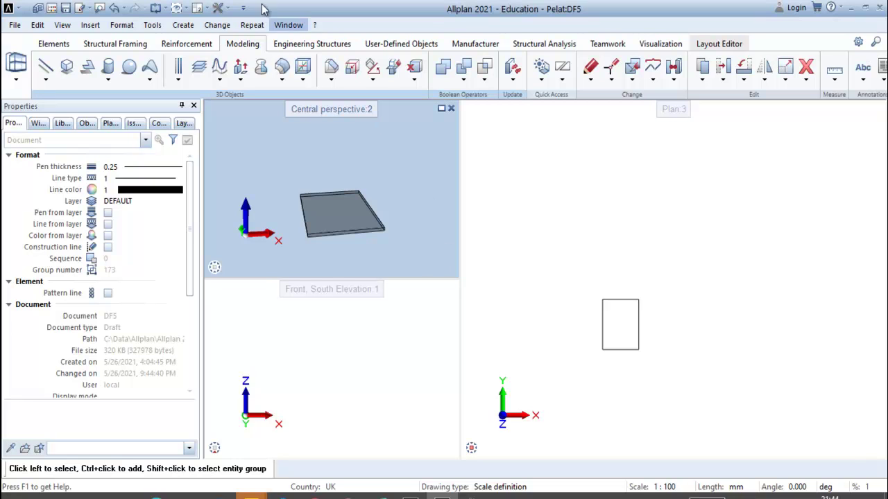
left_click(196, 45)
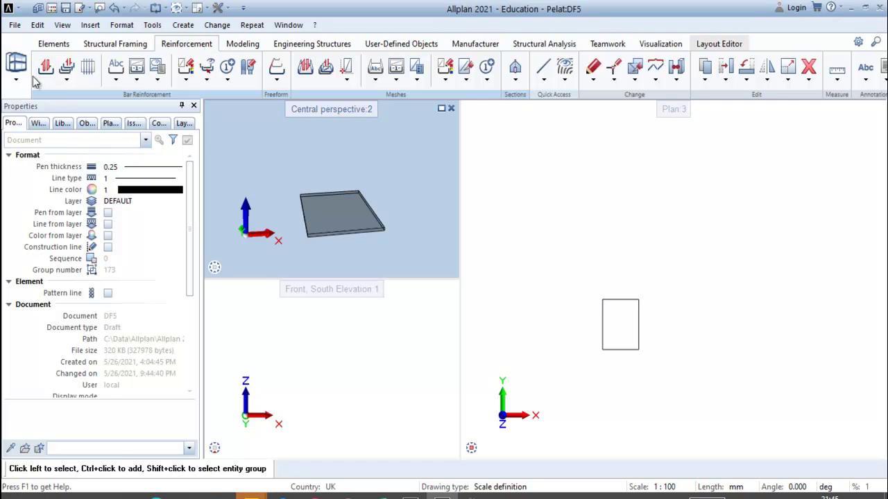
scroll(607, 321, "up", 2)
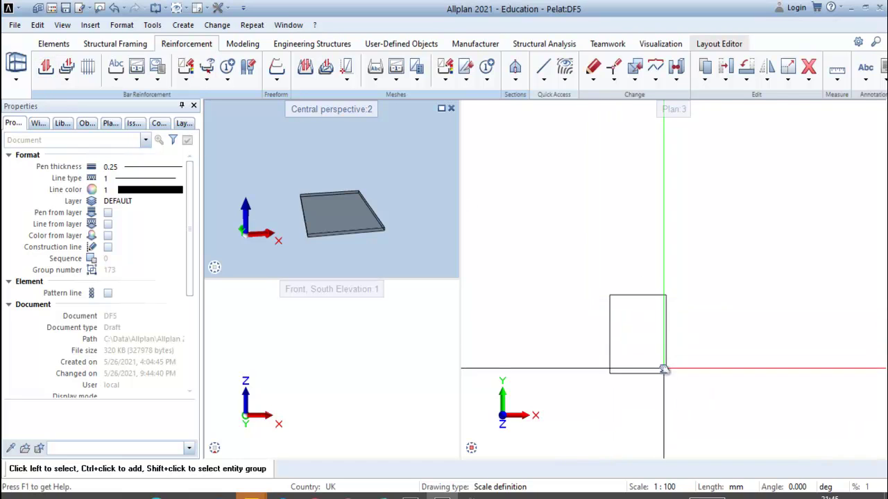
scroll(670, 294, "up", 2)
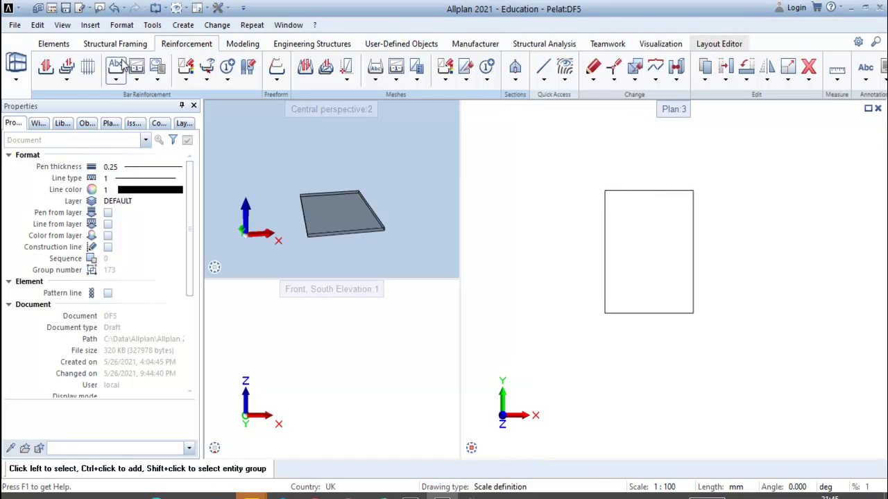
left_click(515, 80)
left_click(532, 106)
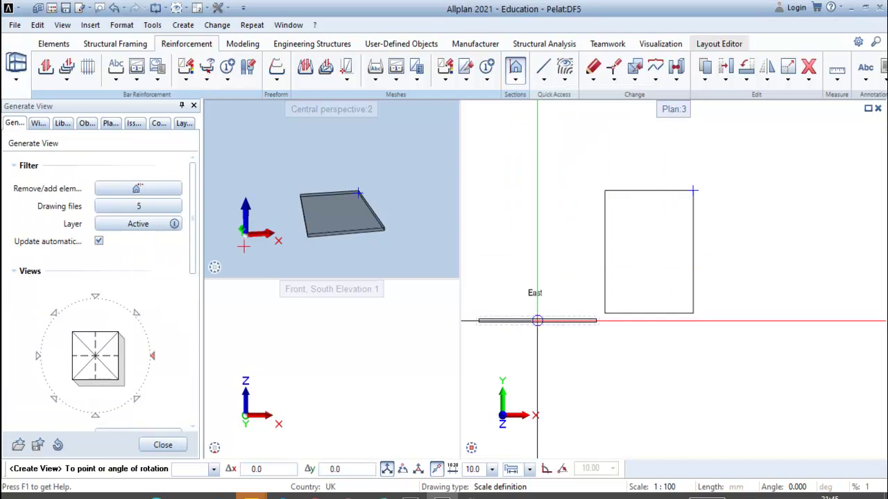
left_click(113, 355)
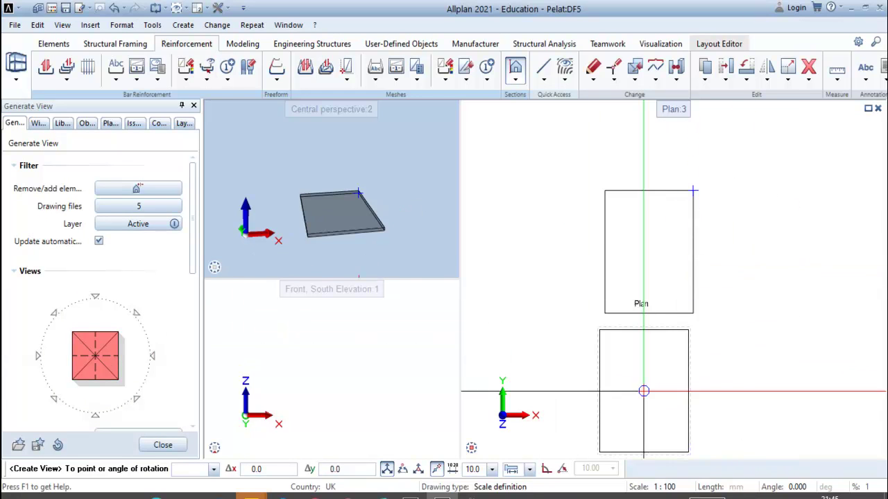
middle_click_drag(644, 405, 641, 346)
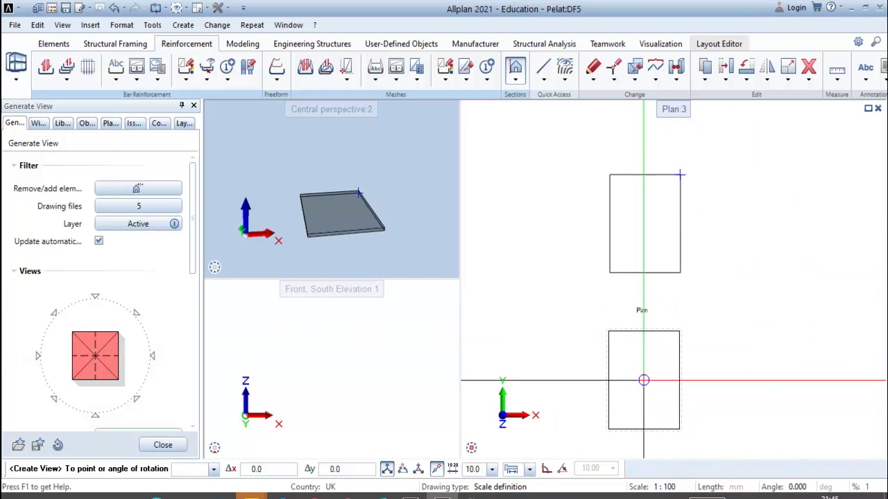
left_click(644, 380)
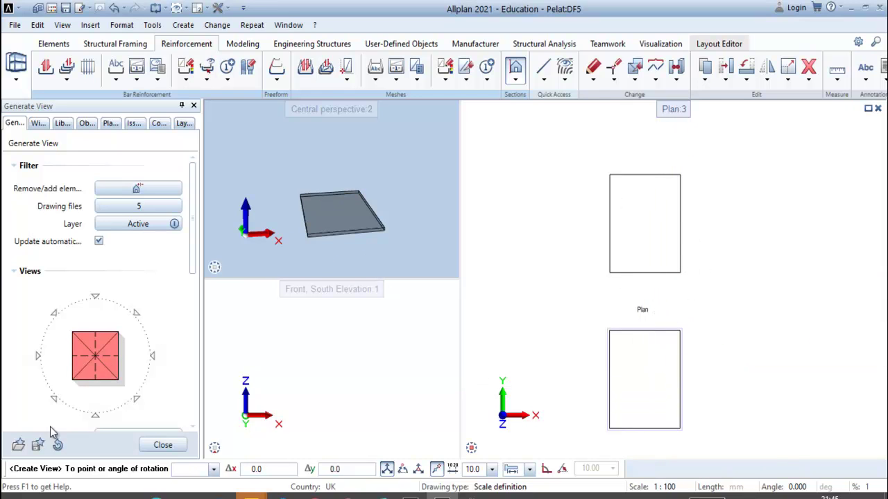
Generate the South and East views of the slab and place them one above the other beside the Plan view
left_click(97, 420)
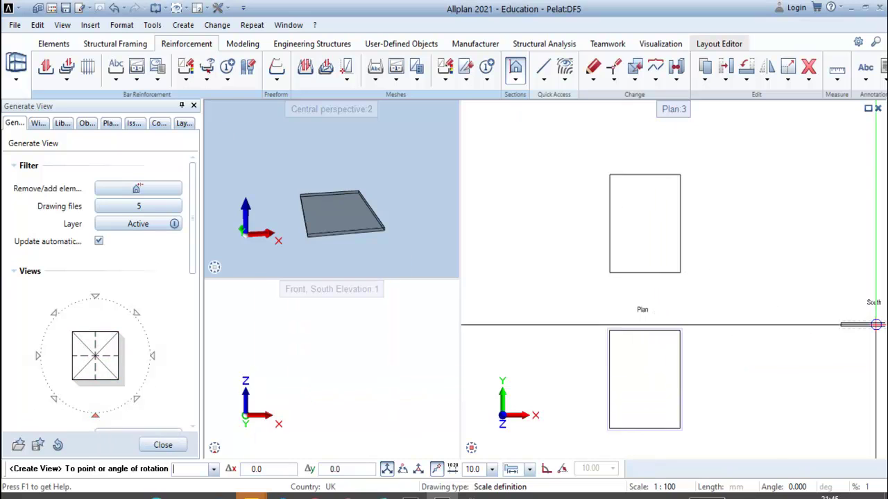
left_click(776, 352)
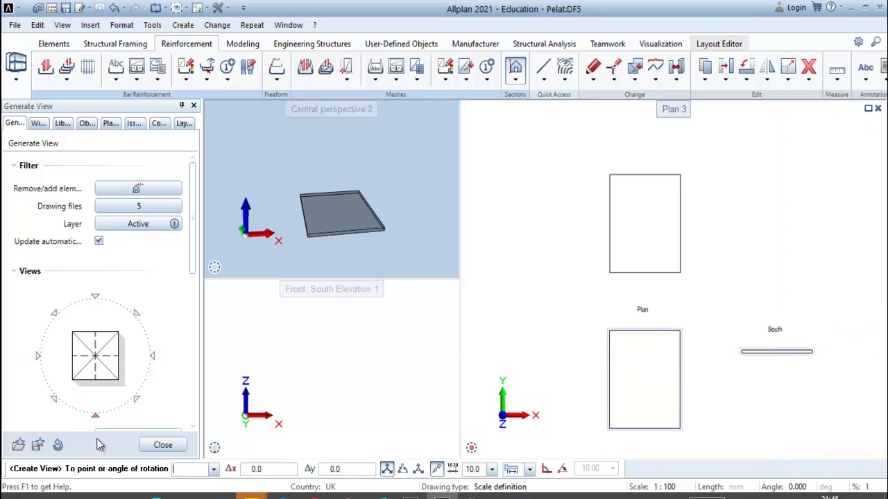
left_click(154, 355)
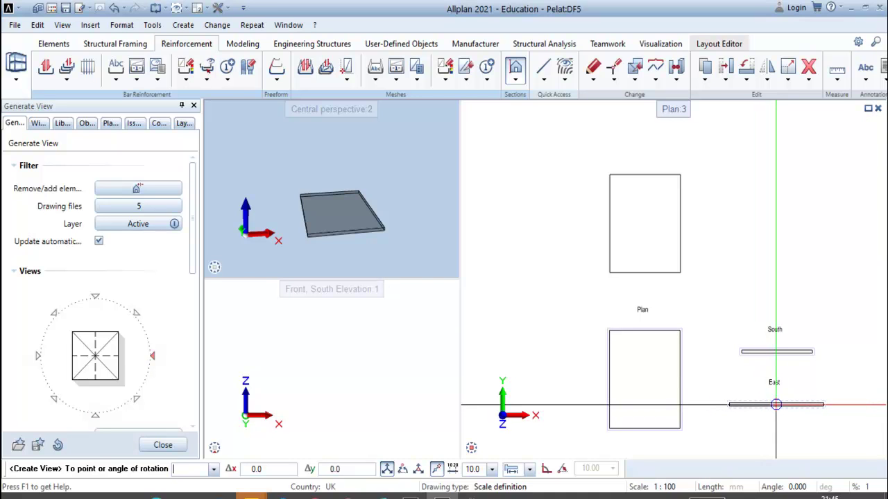
left_click(775, 404)
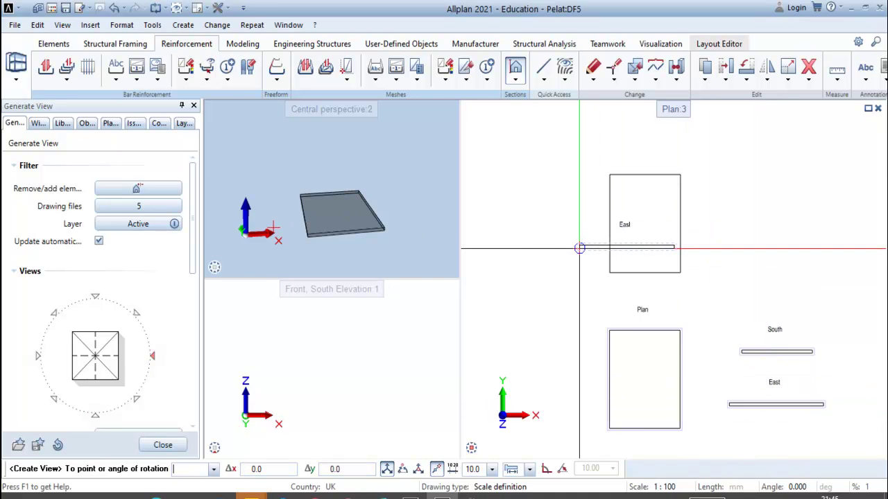
key("Escape")
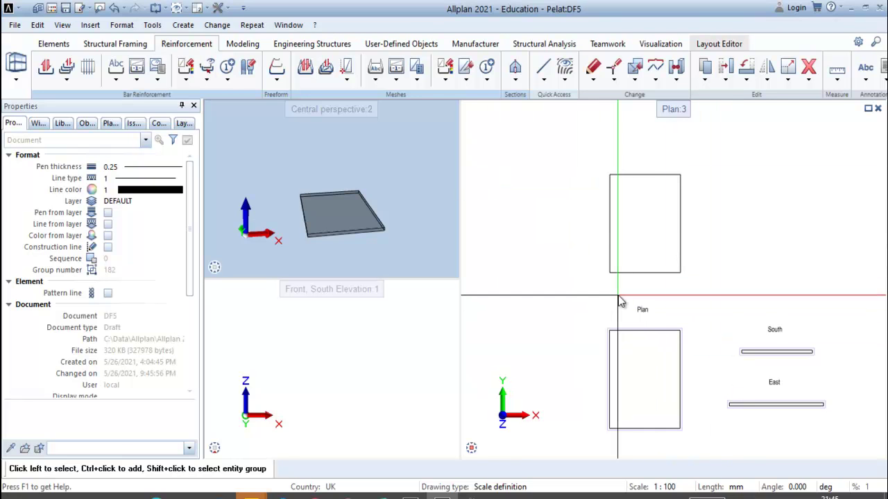
Define a Span Reinforcement area from the slab outline in the generated Plan view, using an offset of -30 mm
scroll(624, 302, "up", 4)
middle_click_drag(647, 327, 679, 255)
scroll(659, 290, "down", 1)
scroll(681, 256, "up", 1)
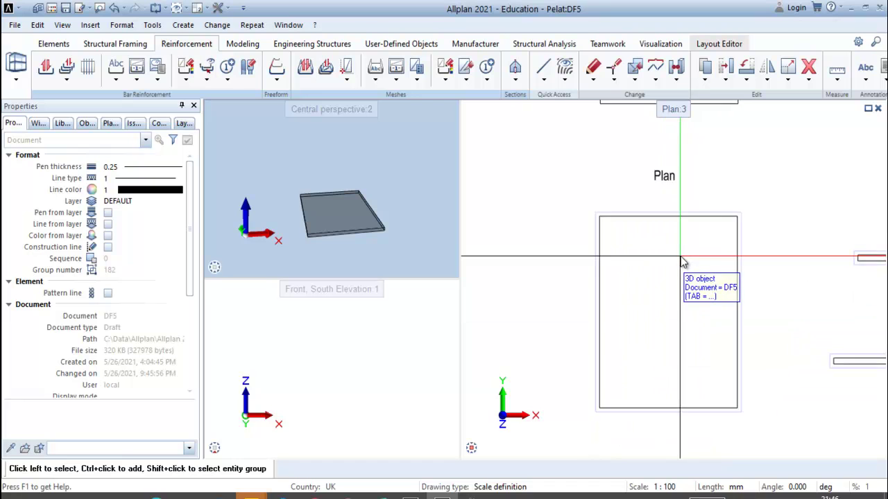
scroll(682, 262, "up", 1)
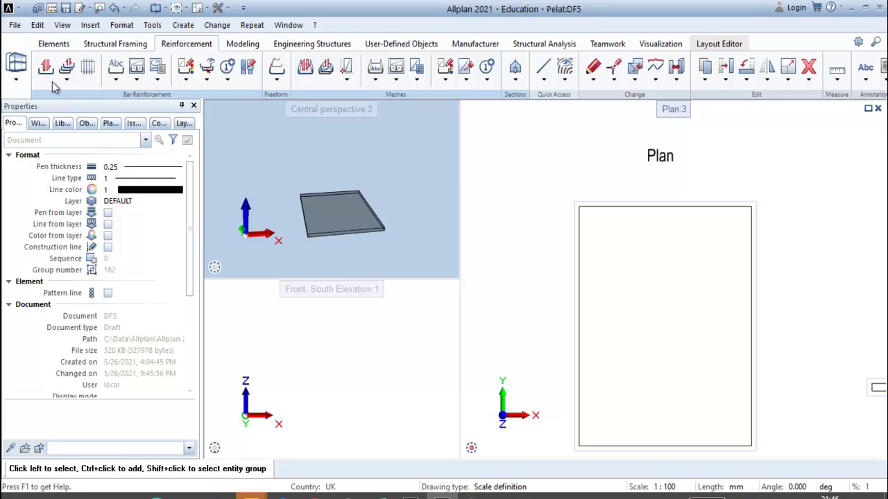
left_click(88, 69)
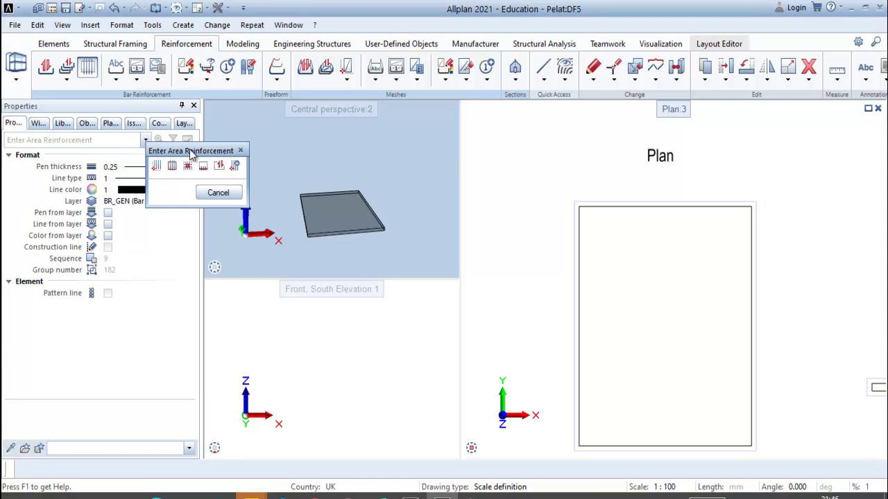
left_click_drag(187, 151, 489, 166)
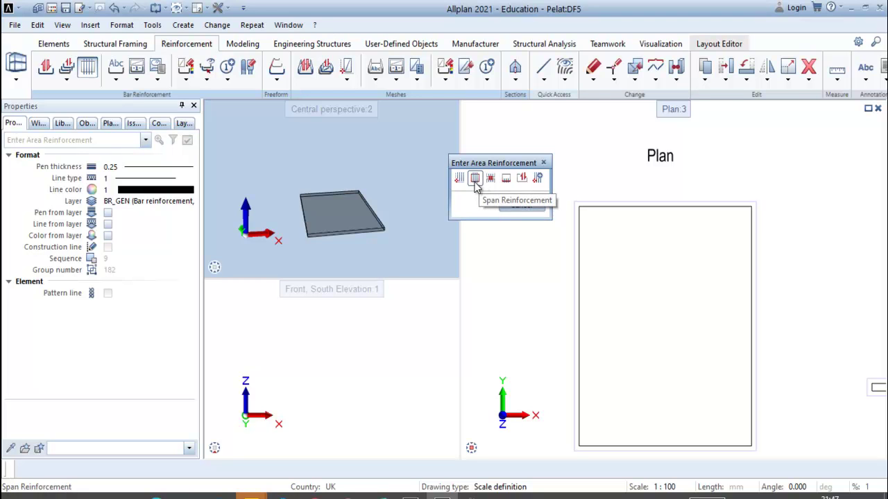
left_click(475, 181)
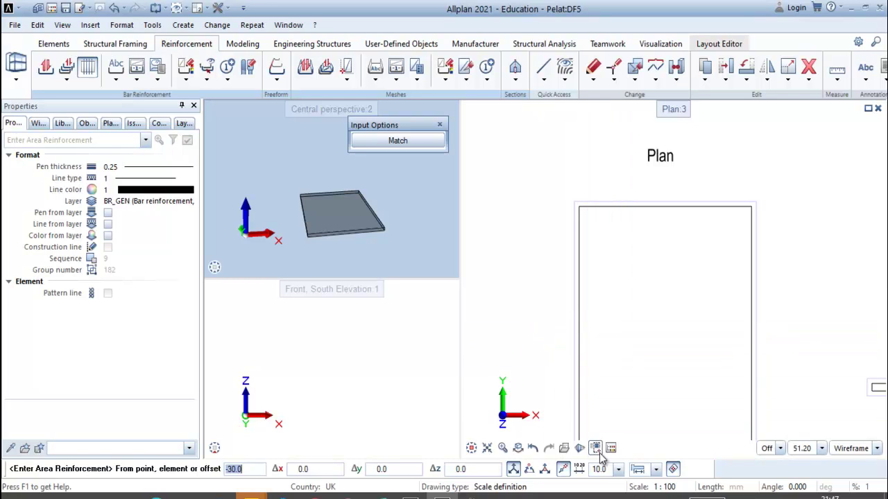
left_click(672, 471)
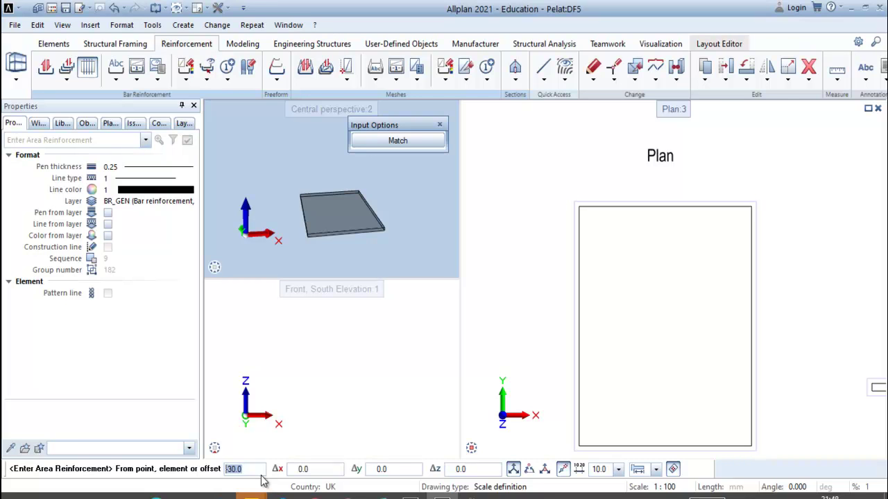
type("-30.0")
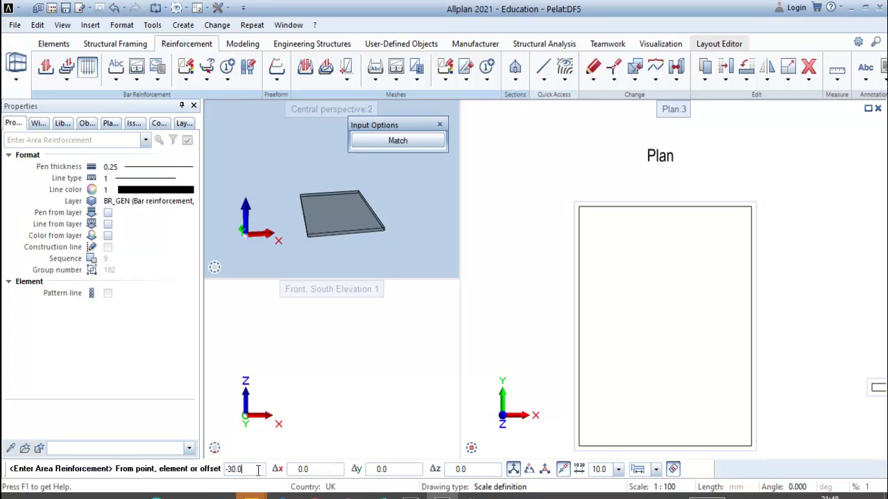
key("Return")
type("-30.0")
key("Return")
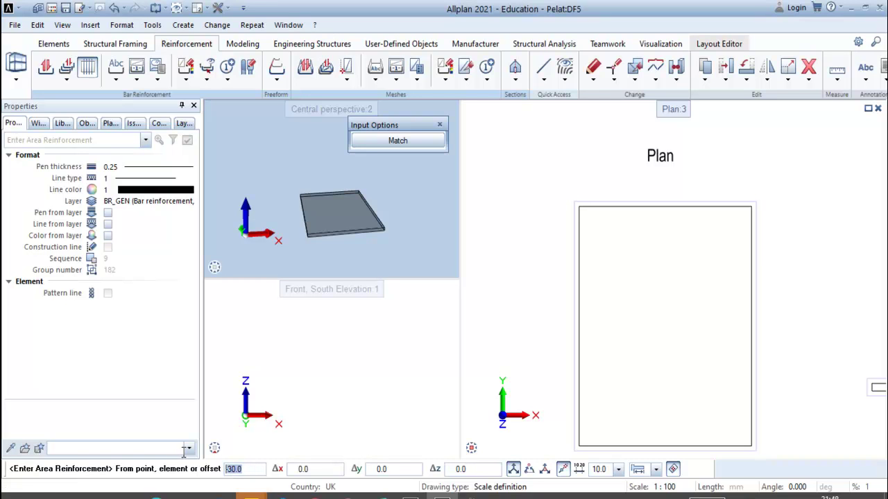
type("-3")
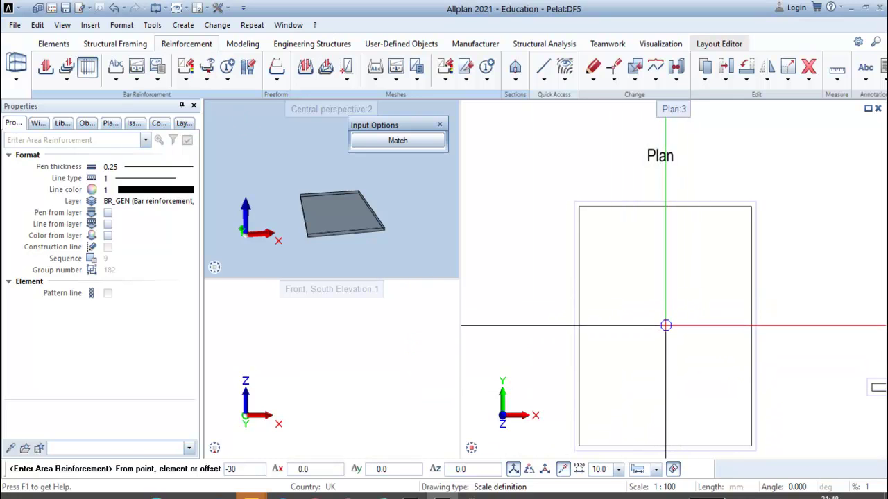
left_click(658, 315)
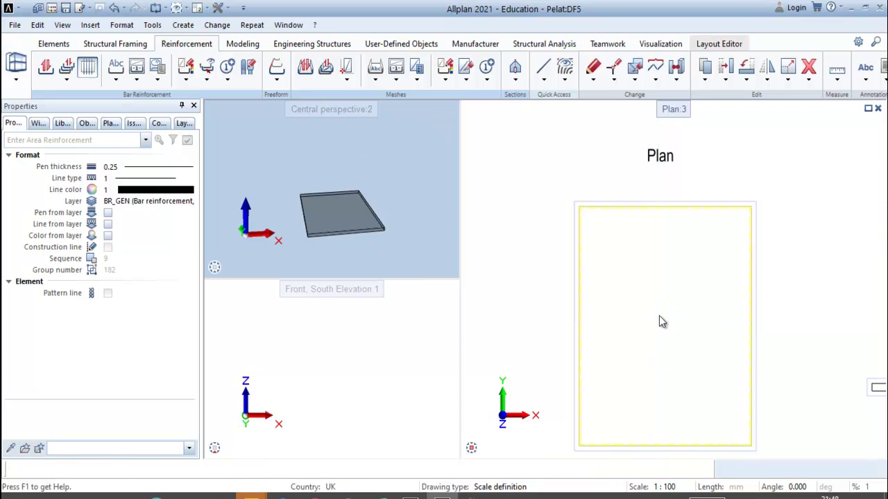
Inspect the reinforcement polyline's offset from the slab edges and corners in the Plan view
left_click_drag(603, 168, 454, 140)
scroll(615, 296, "up", 1)
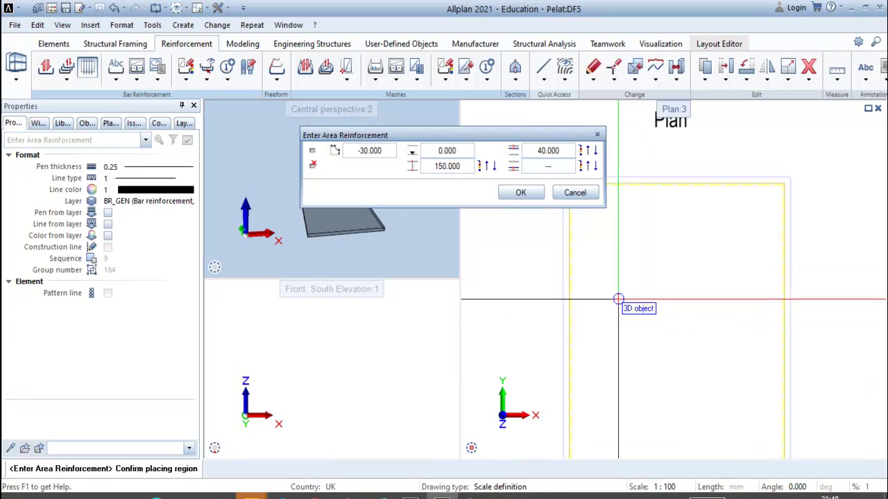
middle_click_drag(723, 273, 748, 260)
middle_click_drag(658, 319, 737, 242)
scroll(685, 245, "up", 4)
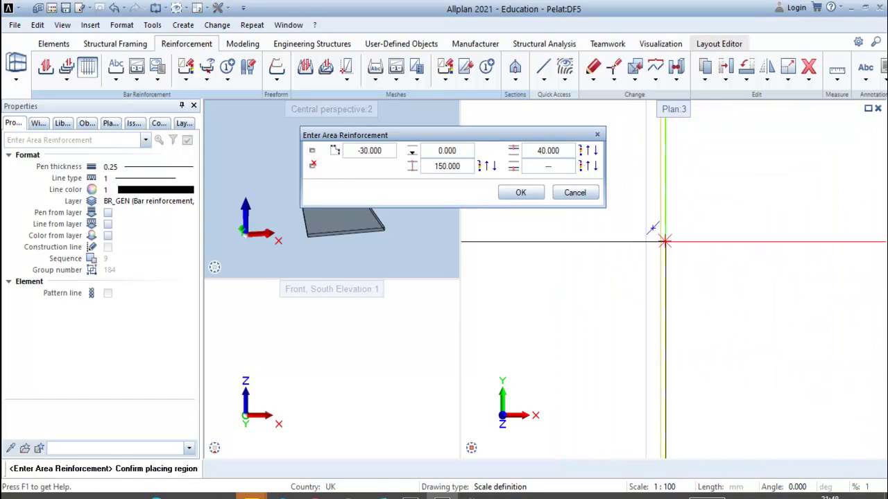
scroll(703, 257, "down", 5)
middle_click_drag(791, 260, 744, 247)
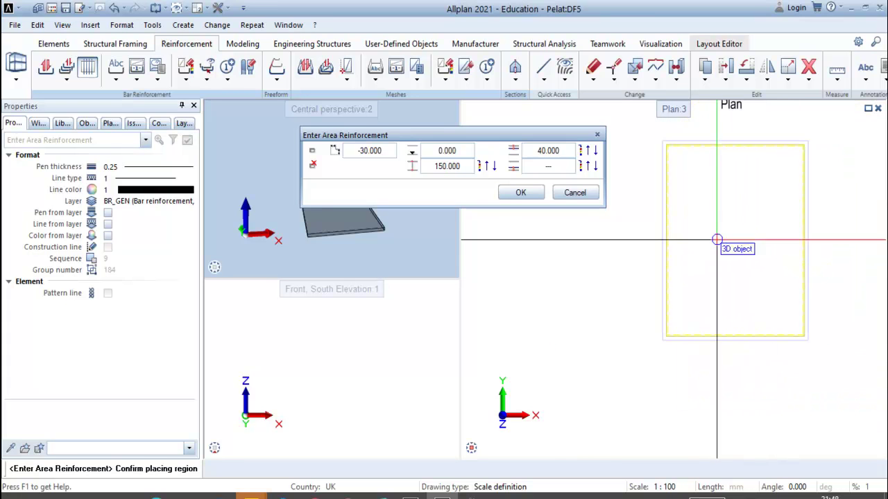
scroll(736, 336, "up", 6)
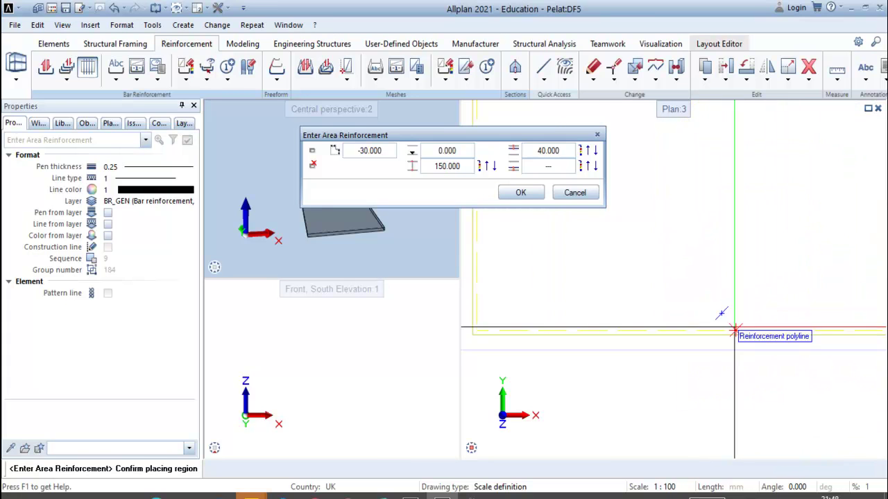
Examine the gap between the reinforcement outline and the slab's lower and side edges in the Plan view
scroll(710, 262, "down", 2)
scroll(710, 262, "down", 4)
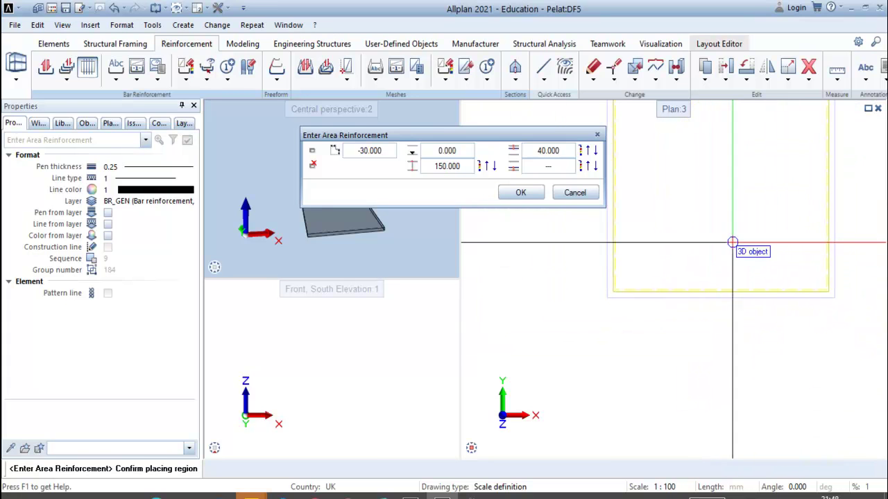
scroll(670, 287, "up", 3)
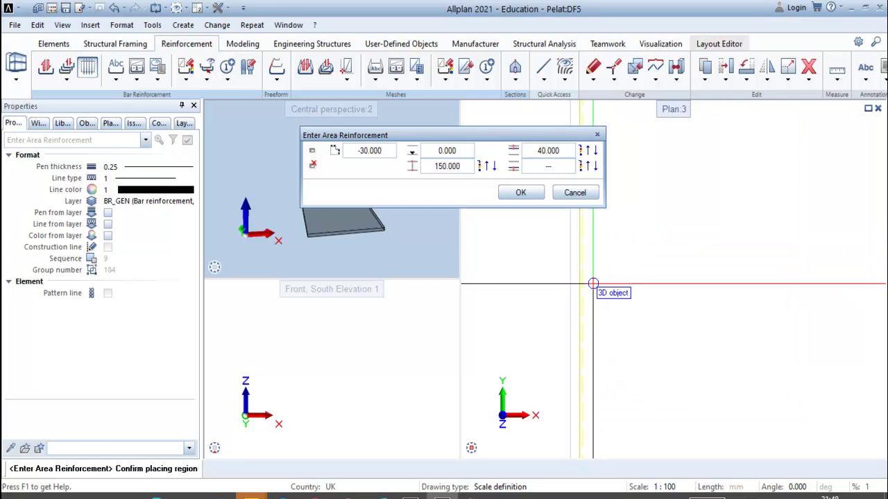
scroll(588, 288, "up", 3)
scroll(575, 281, "down", 4)
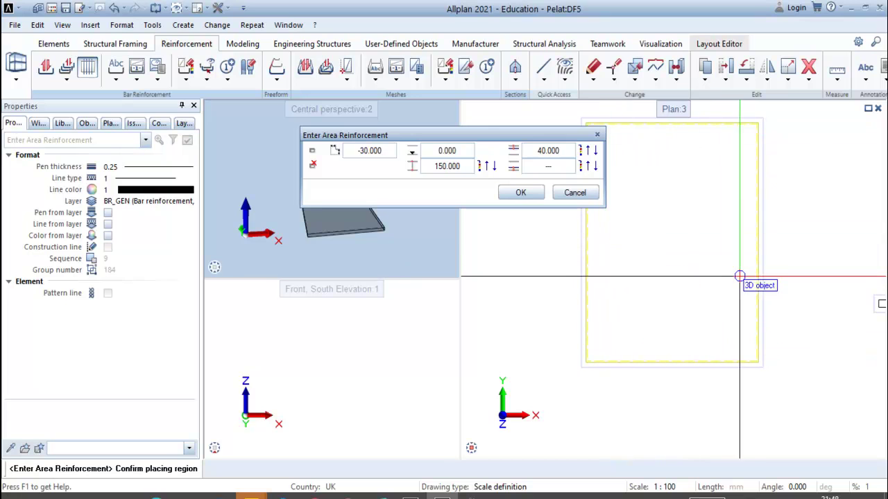
scroll(751, 255, "up", 2)
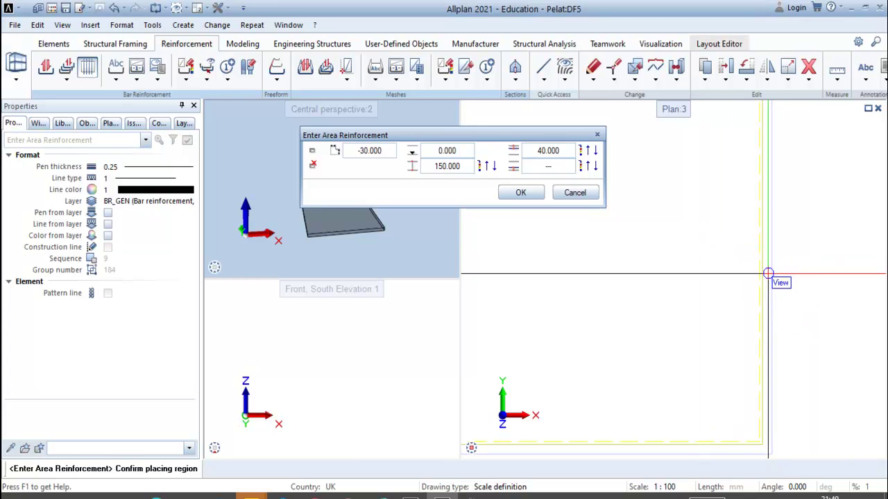
scroll(768, 274, "down", 4)
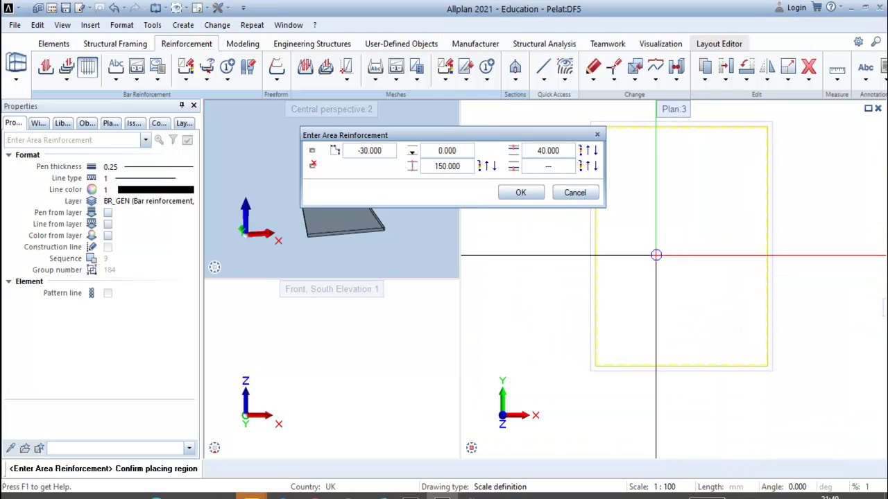
middle_click_drag(661, 254, 673, 298)
scroll(612, 267, "up", 2)
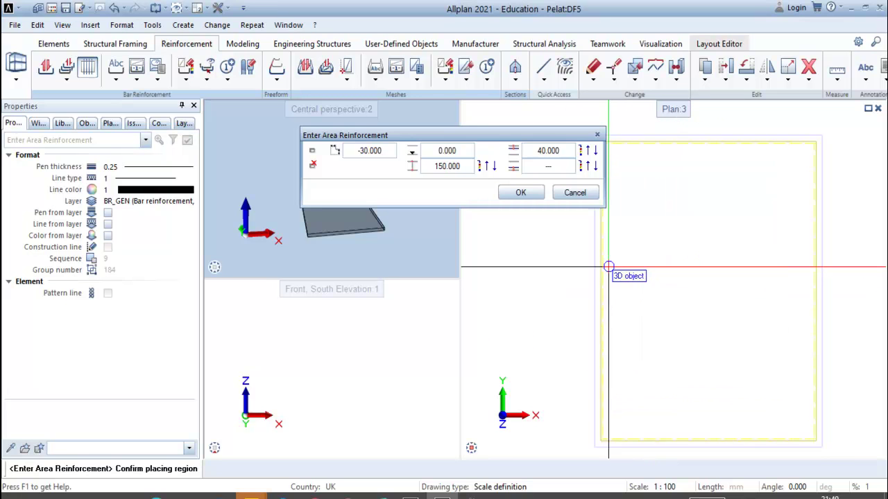
scroll(607, 267, "down", 1)
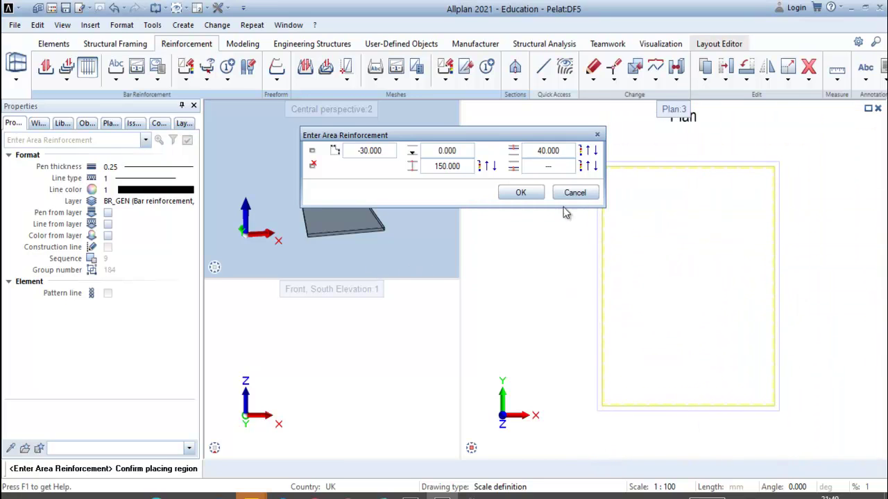
Set the concrete cover at the bottom to 30 mm and confirm the placing region
left_click_drag(412, 138, 414, 143)
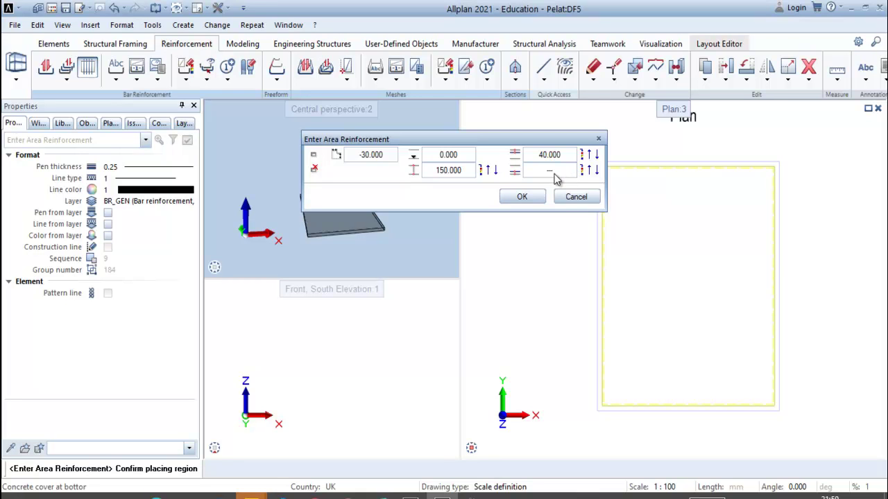
left_click(554, 175)
left_click(567, 174)
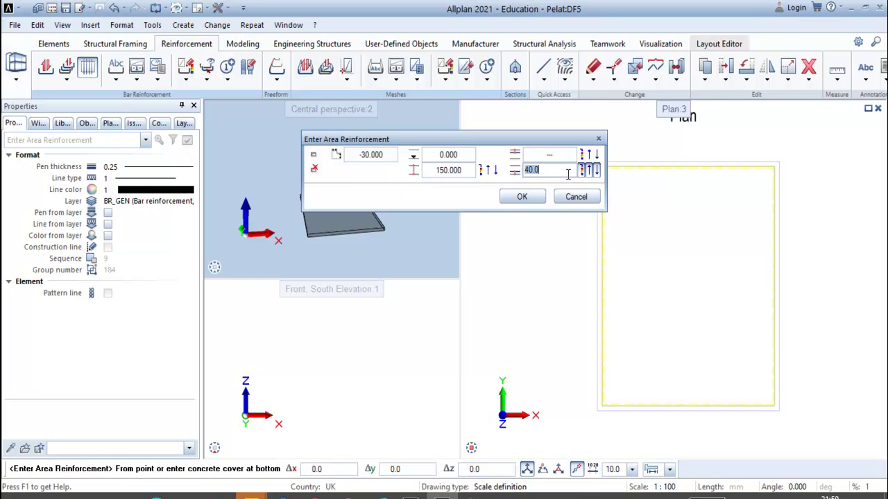
type("3")
type("0")
key("Return")
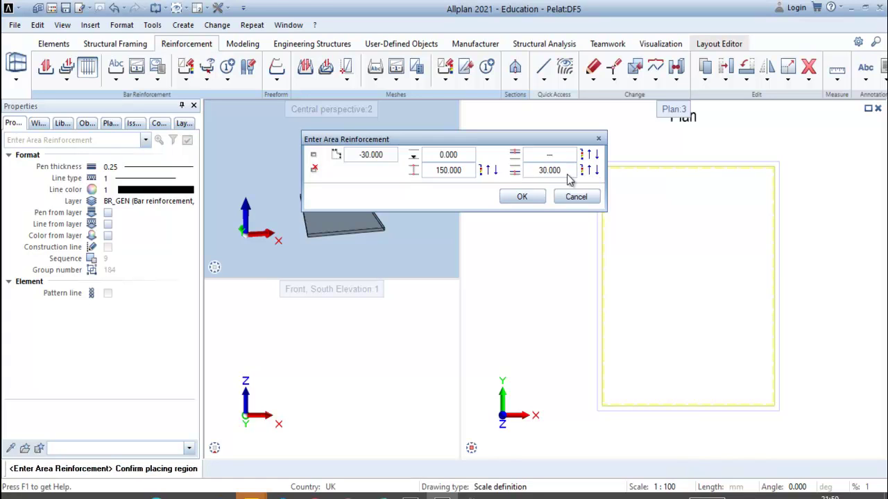
left_click(532, 199)
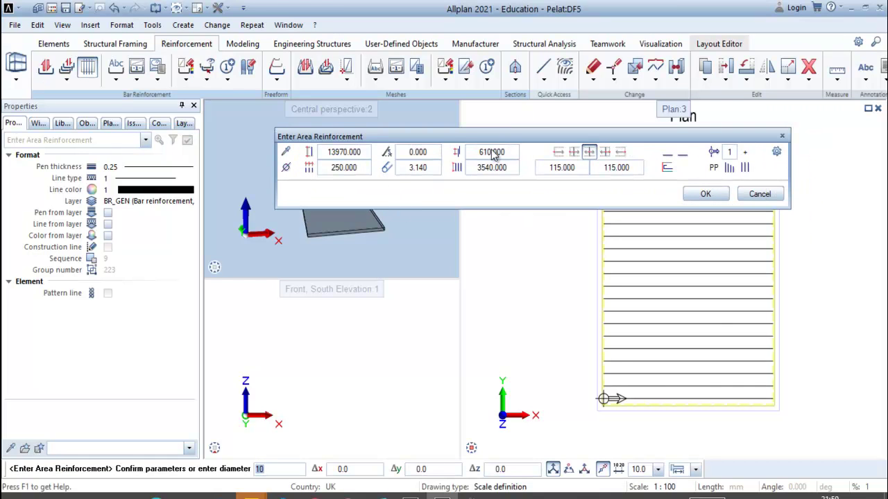
Choose a bar diameter of 10 mm and a bar spacing of 250 mm for the area reinforcement
left_click(286, 170)
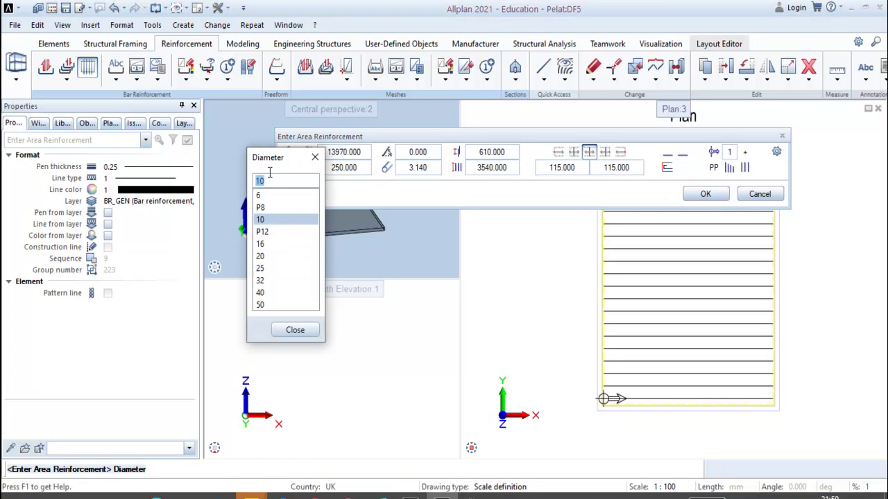
left_click(272, 221)
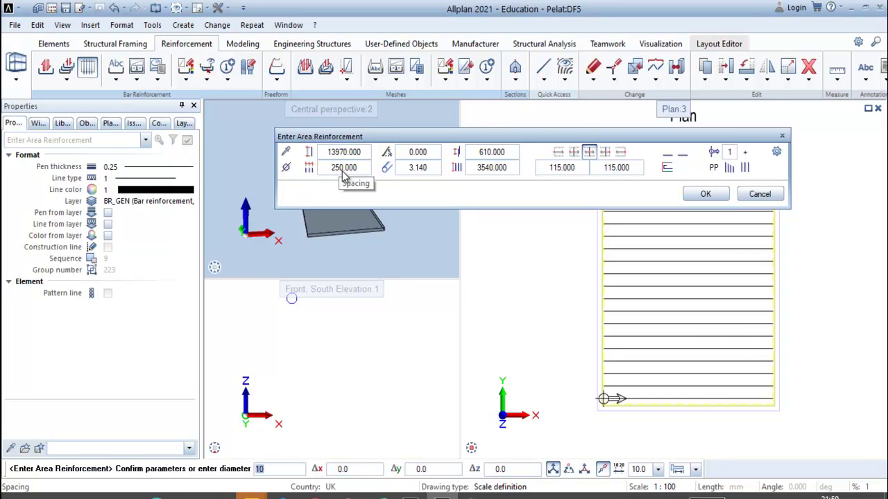
left_click(342, 171)
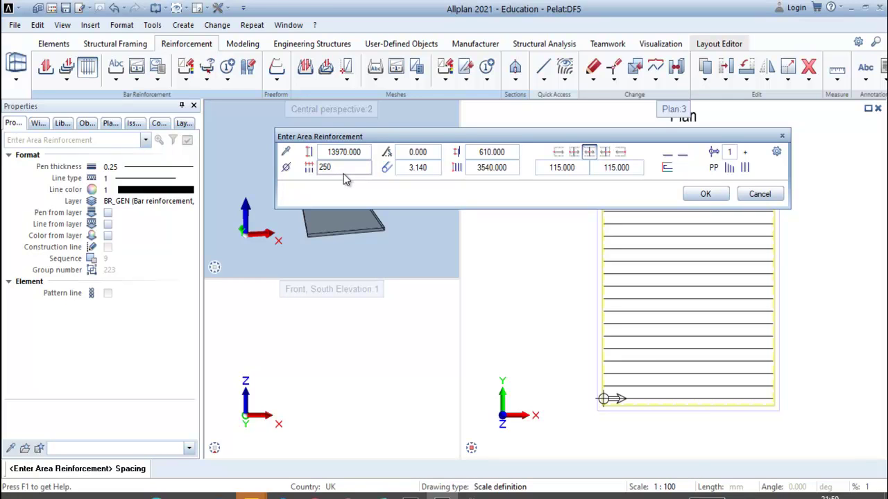
key("Return")
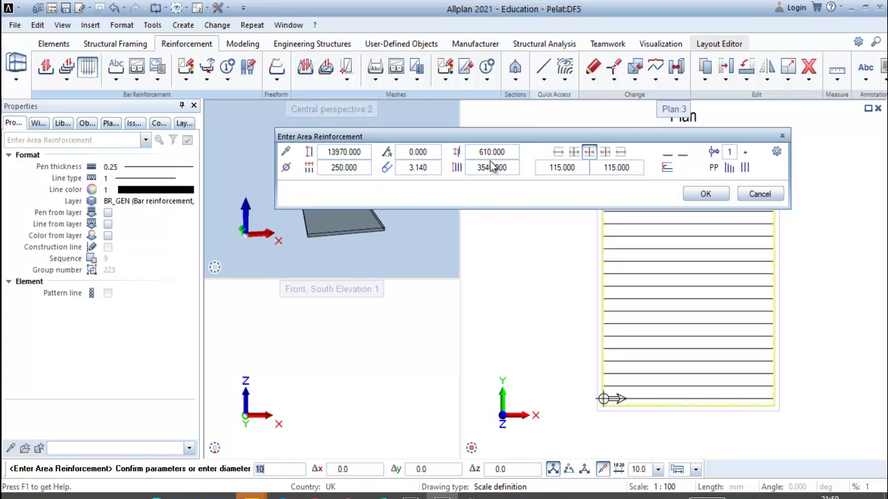
Try placing the bars flush with the starting edge and examine the first bar in the Plan view
left_click_drag(584, 136, 468, 127)
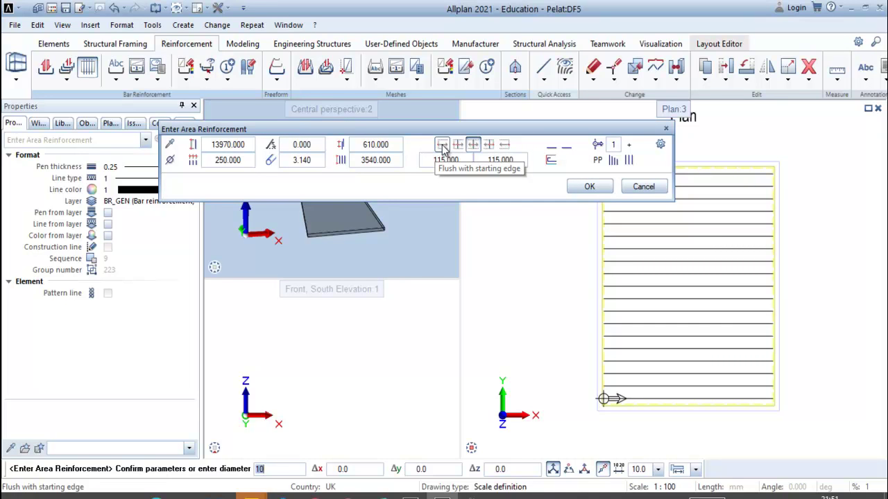
left_click_drag(442, 148, 396, 136)
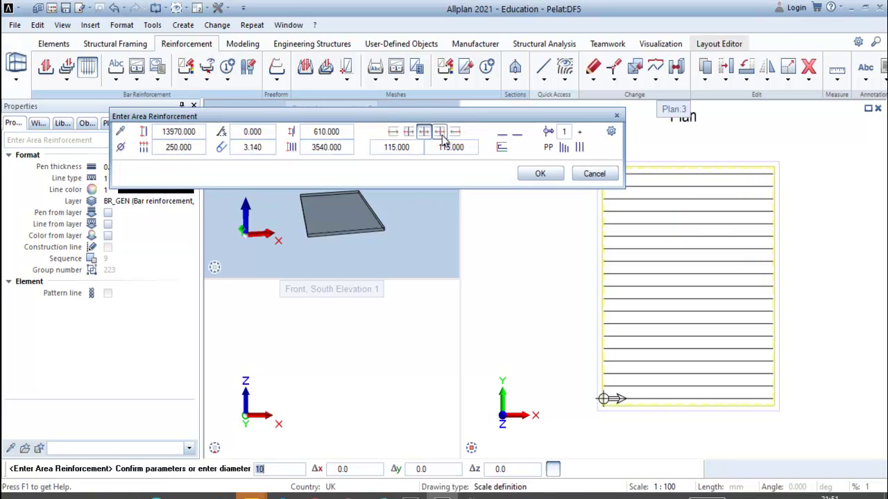
left_click(395, 137)
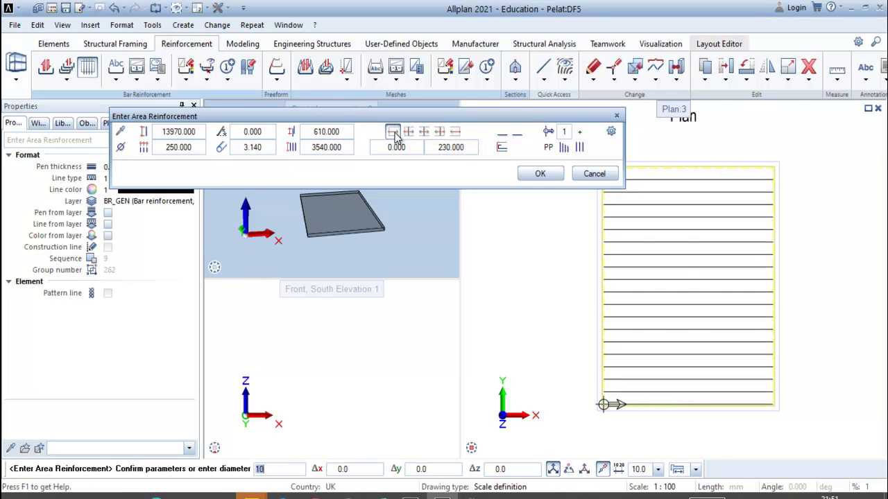
scroll(624, 402, "up", 3)
scroll(638, 408, "down", 4)
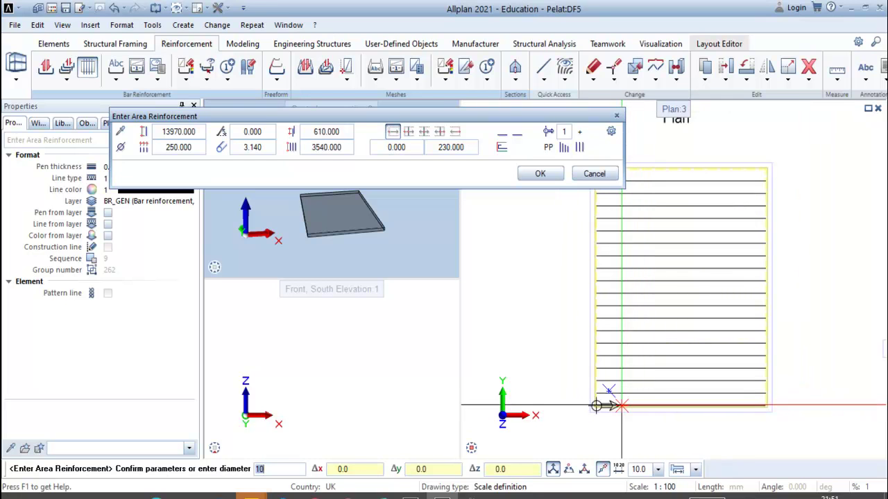
Try a bar layout with a 150 mm offset to the starting edge
left_click(408, 132)
left_click(407, 148)
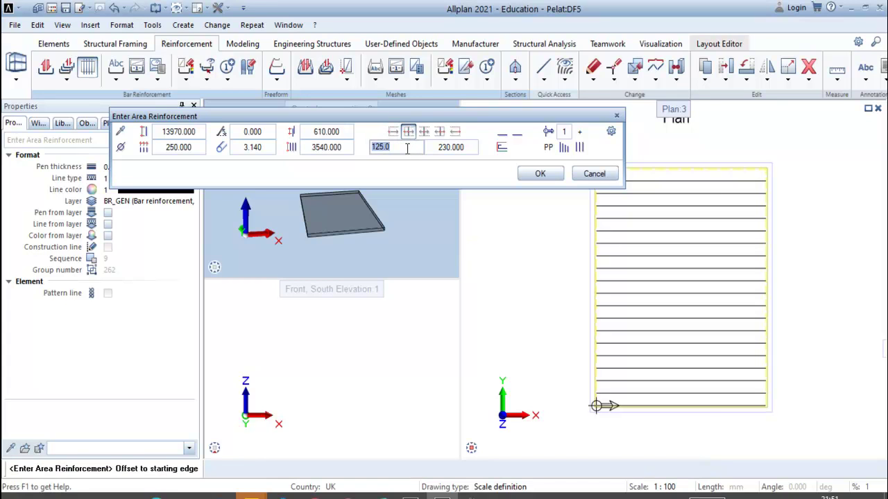
type("150")
key("Return")
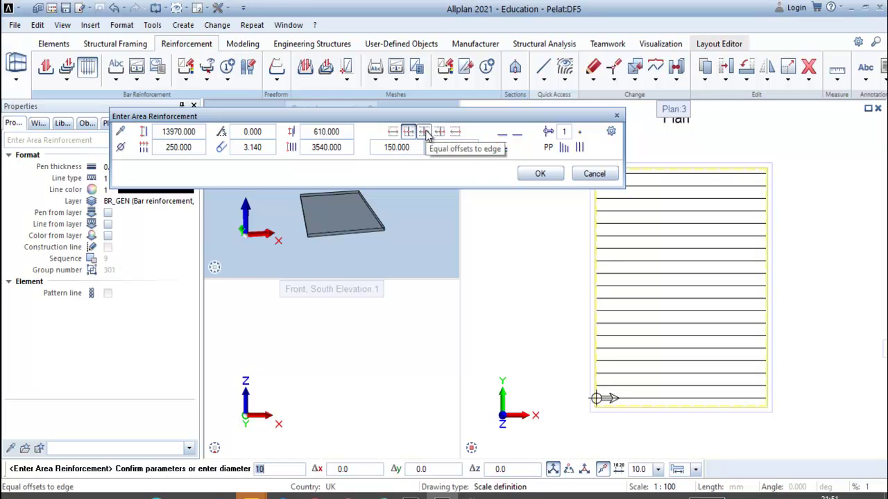
Try aligning the bars flush with the final edge, and return to equal offsets to the edges
left_click(425, 133)
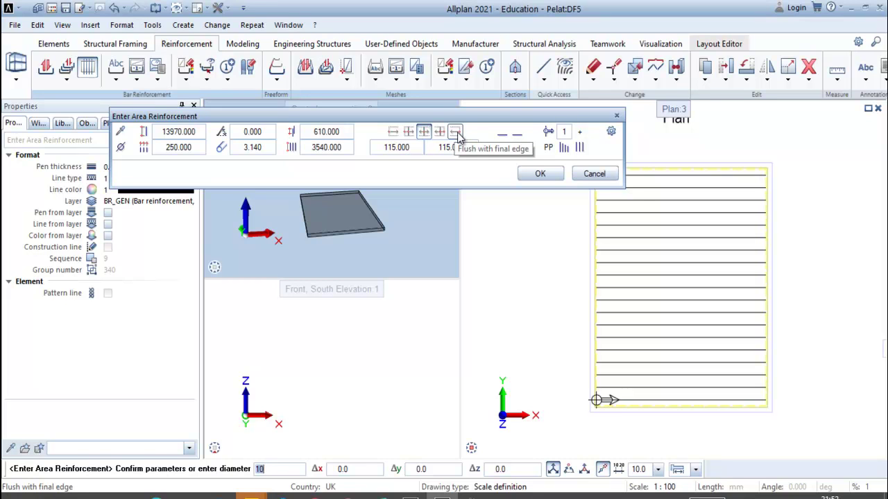
left_click(455, 132)
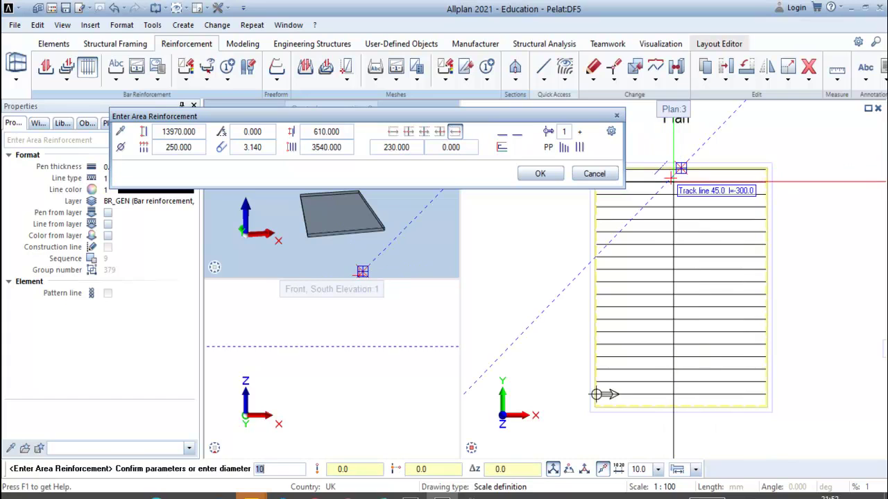
left_click(423, 139)
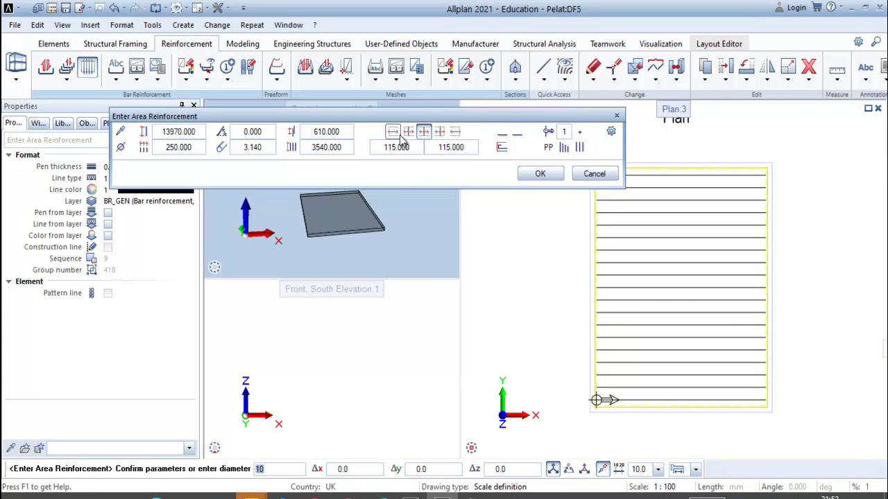
Give the straight bars hooks 60 mm long at both start and end, and confirm the area reinforcement parameters
left_click(503, 136)
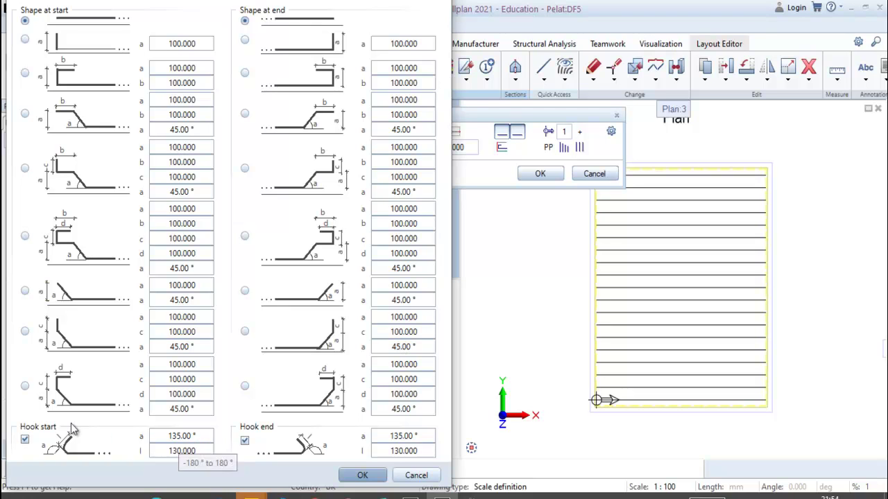
left_click(24, 441)
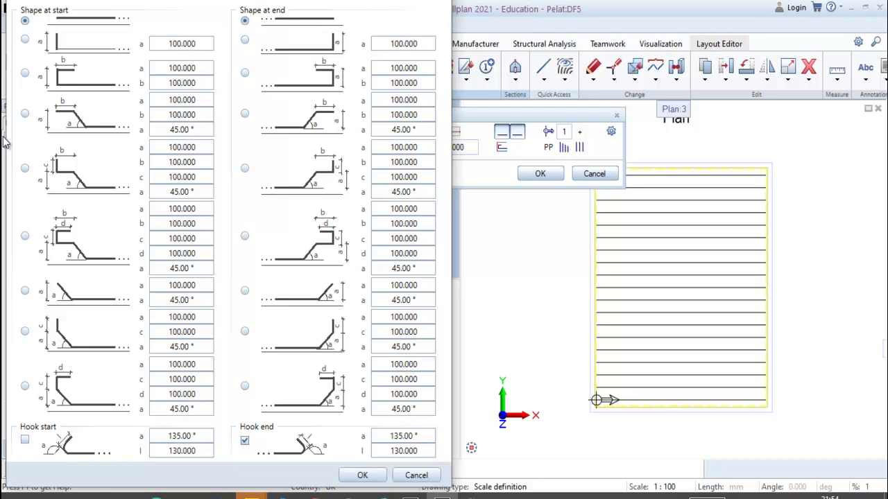
left_click(244, 441)
left_click(25, 440)
double_click(175, 452)
type("60")
double_click(384, 451)
type("60")
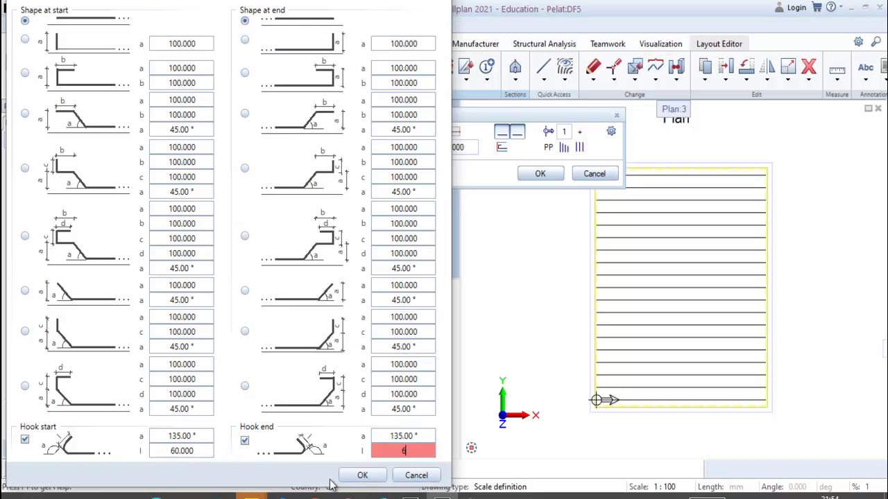
left_click(360, 476)
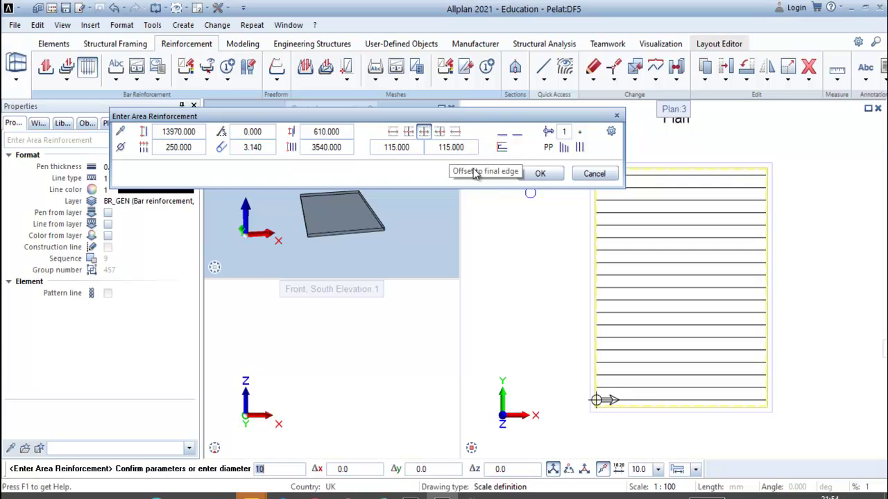
left_click(542, 174)
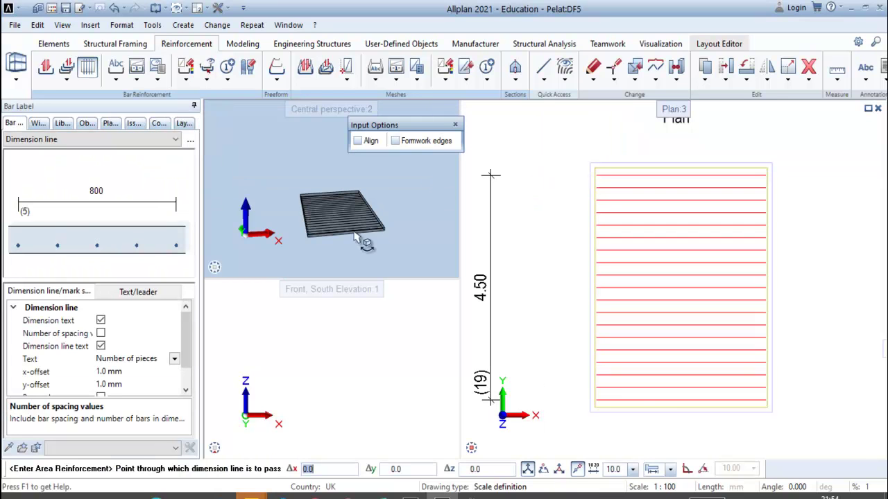
Place the bar dimension line vertically just to the left of the slab in the Plan view
scroll(368, 231, "up", 3)
scroll(367, 231, "down", 2)
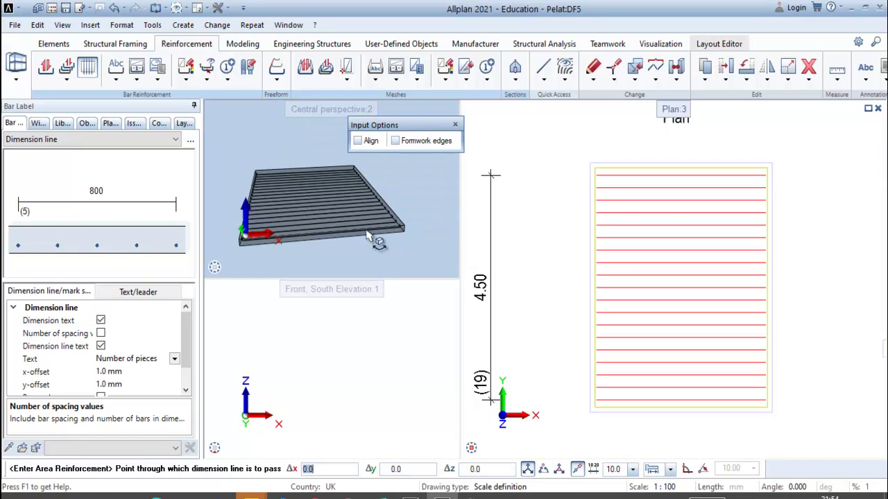
left_click_drag(363, 240, 388, 230)
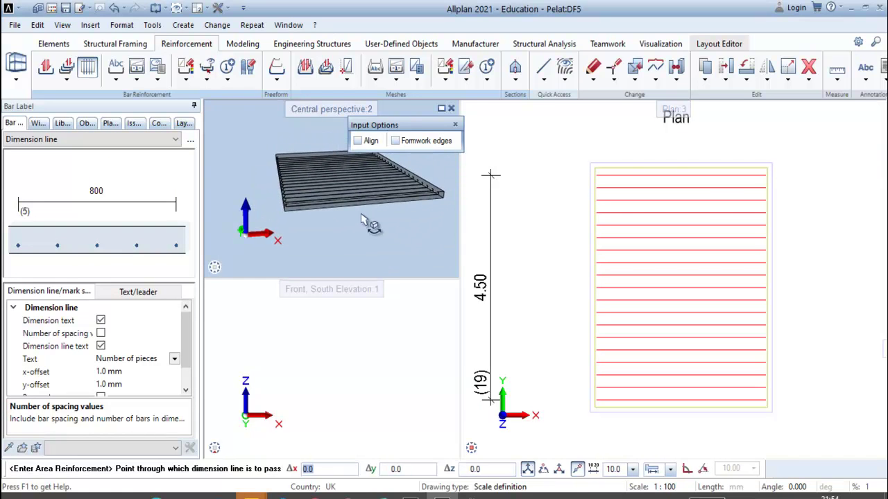
scroll(362, 213, "up", 3)
scroll(378, 221, "down", 3)
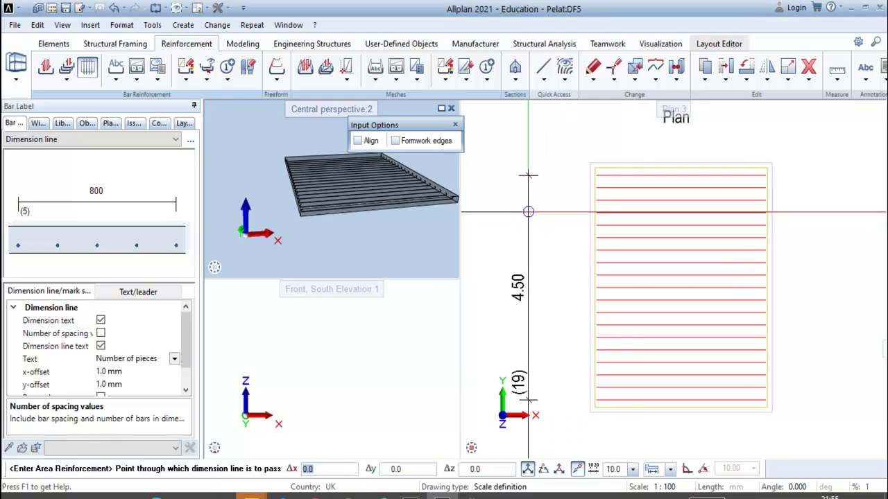
left_click(529, 211)
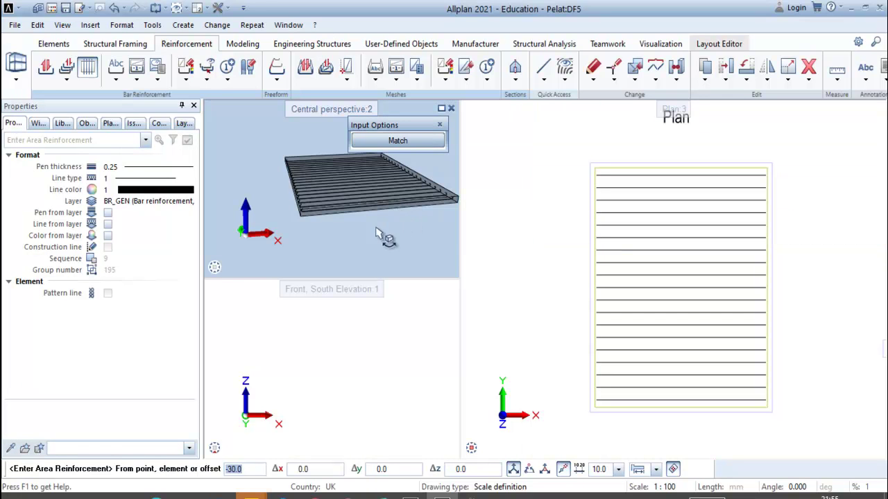
Examine the placed bars and their hooked ends inside the slab in the perspective view
scroll(330, 214, "up", 5)
scroll(329, 211, "down", 5)
left_click_drag(337, 224, 297, 221)
scroll(340, 213, "up", 5)
scroll(330, 211, "down", 5)
scroll(288, 224, "up", 4)
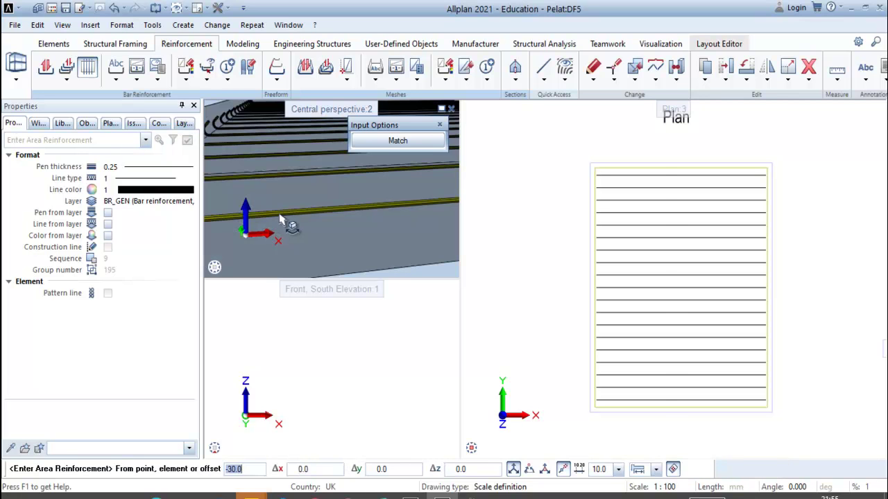
scroll(299, 233, "down", 4)
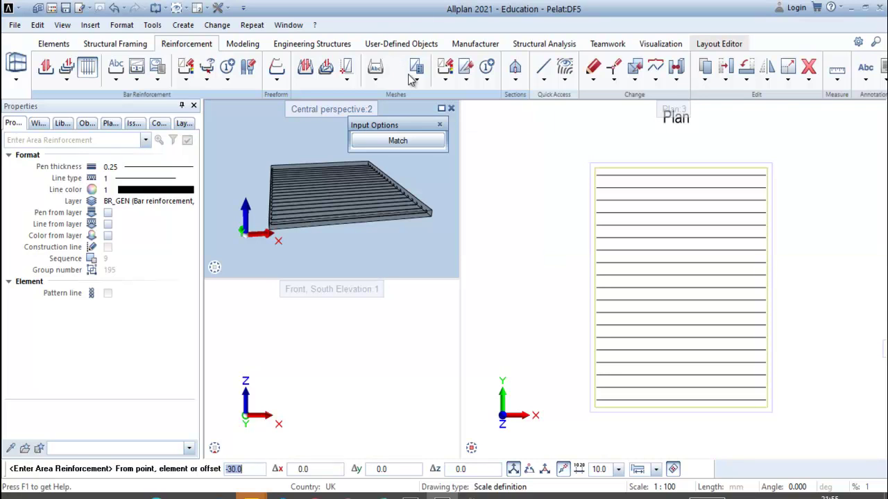
Match the new span reinforcement's placing region to the existing placing polygon in the Plan view
left_click_drag(409, 127, 469, 142)
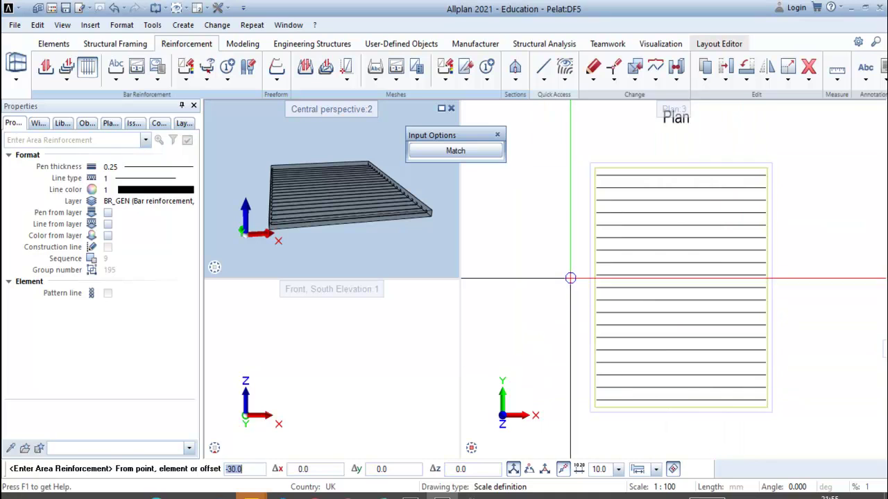
left_click(463, 148)
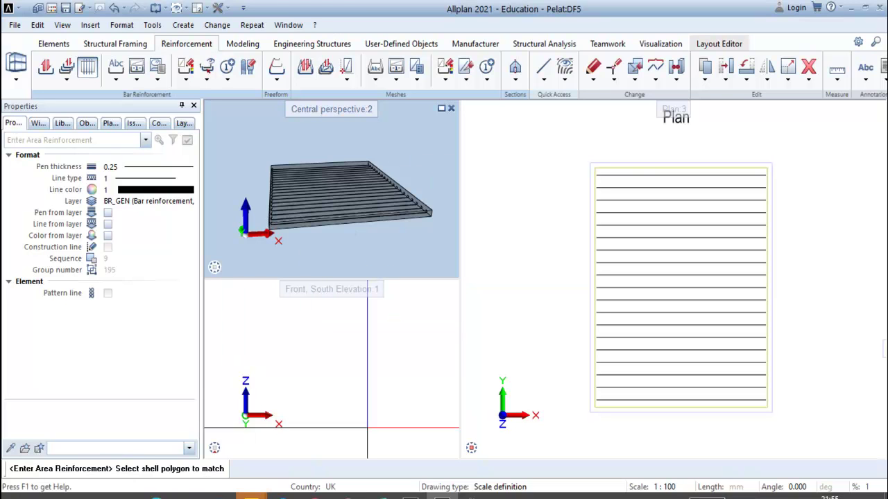
scroll(597, 271, "up", 1)
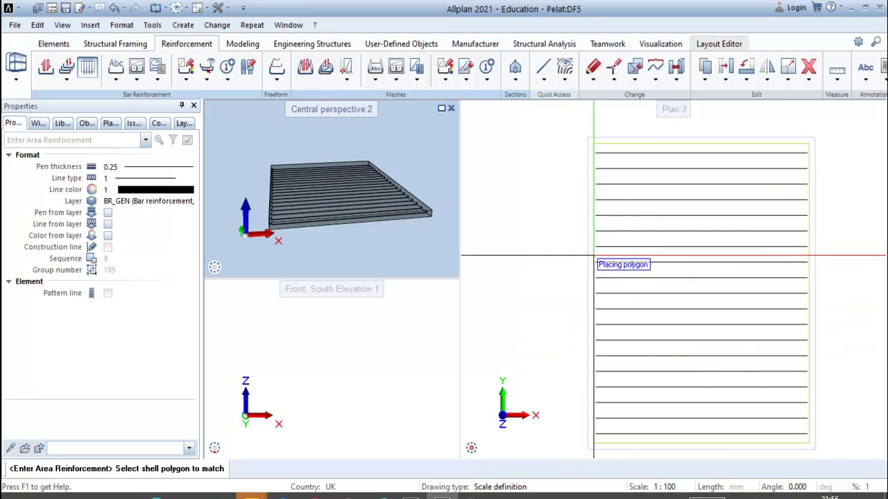
left_click(594, 257)
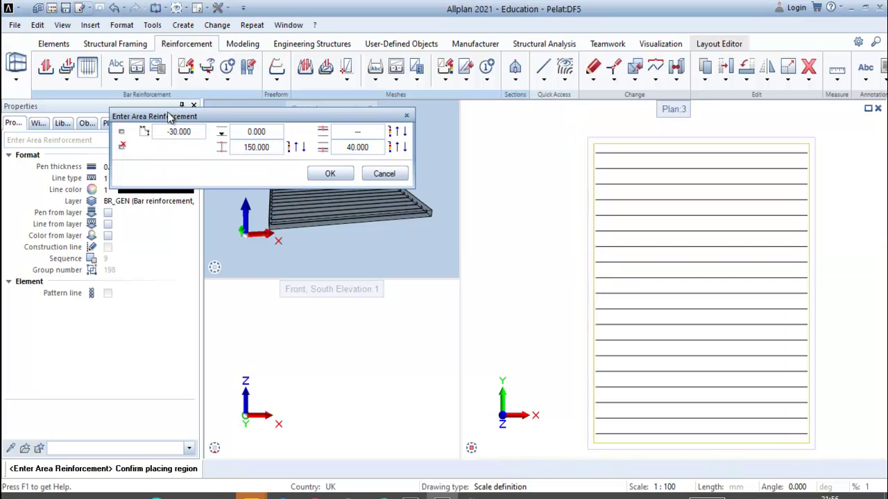
Keep the bottom concrete cover at 40 mm for the second bar layer and confirm the placing region
left_click_drag(237, 118, 347, 147)
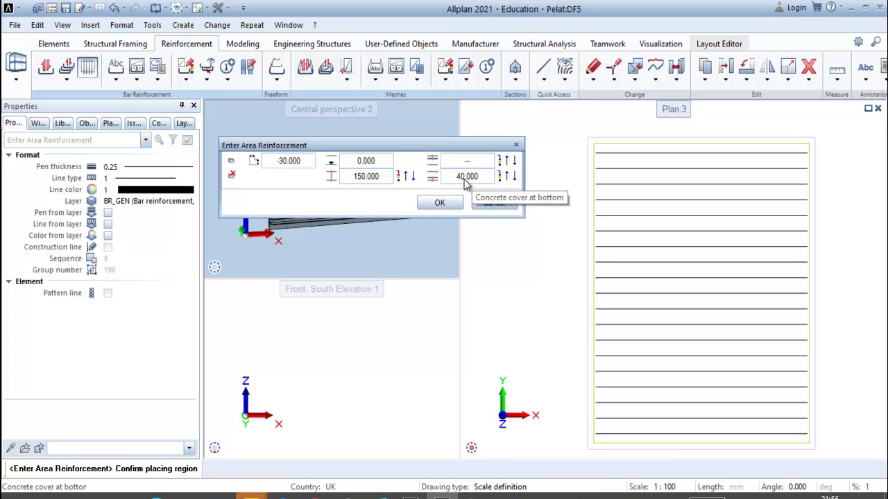
left_click(463, 177)
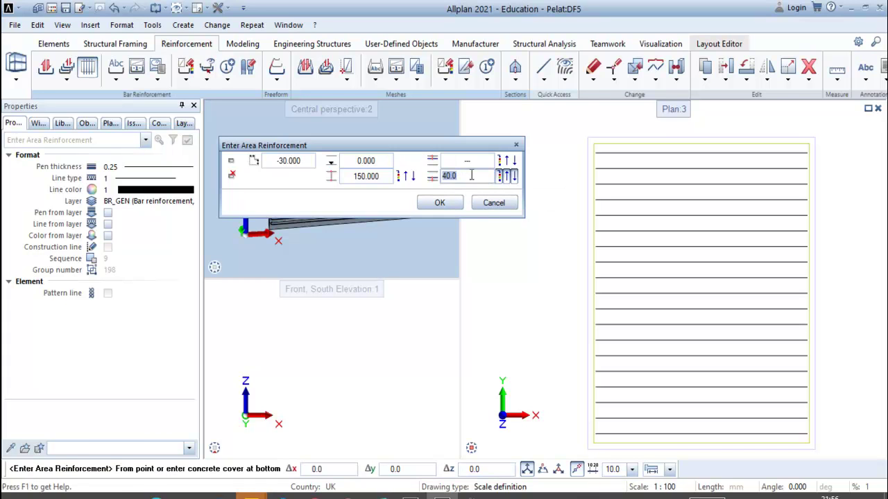
key("Return")
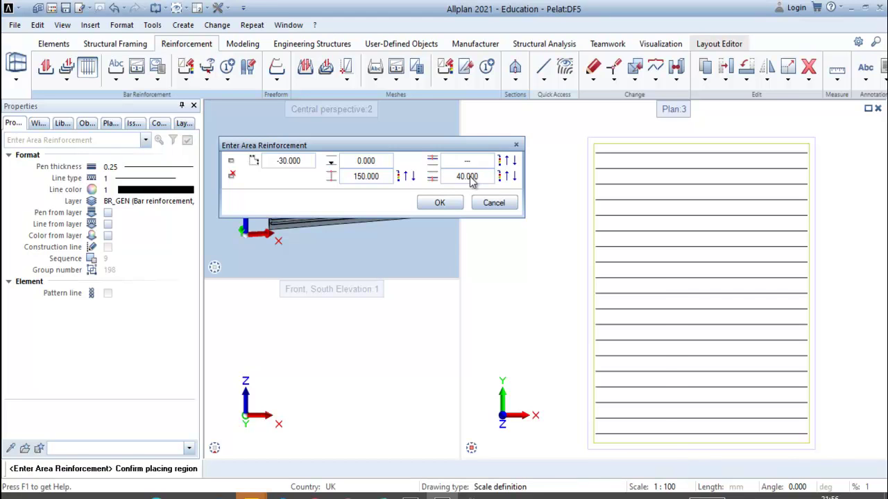
left_click(438, 203)
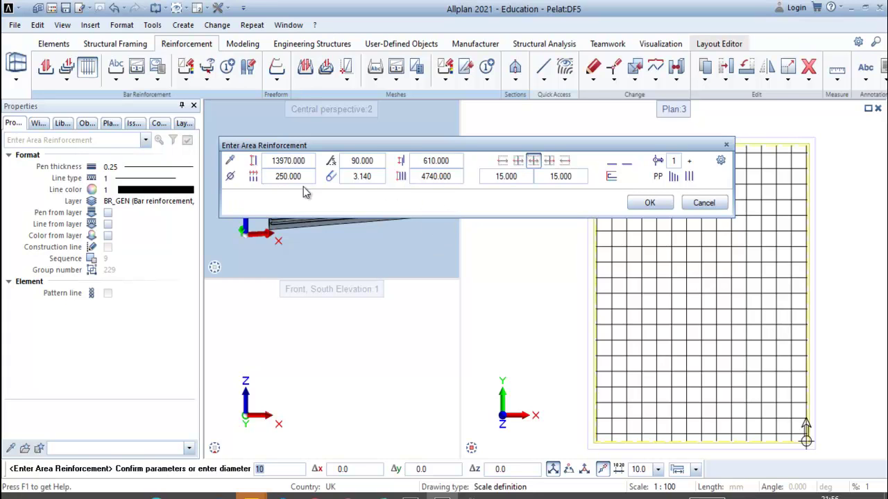
Give the second-layer bars 60 mm hooks at both start and end, and confirm the area reinforcement parameters
left_click(613, 168)
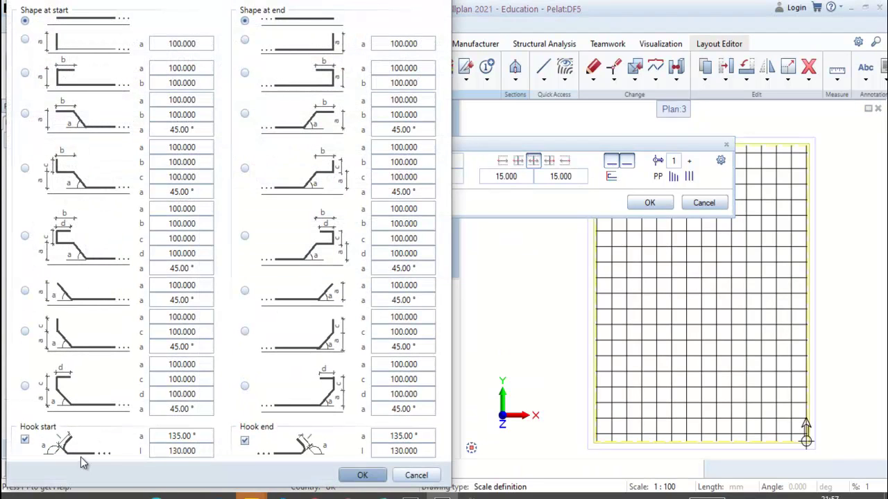
left_click(185, 451)
type("60")
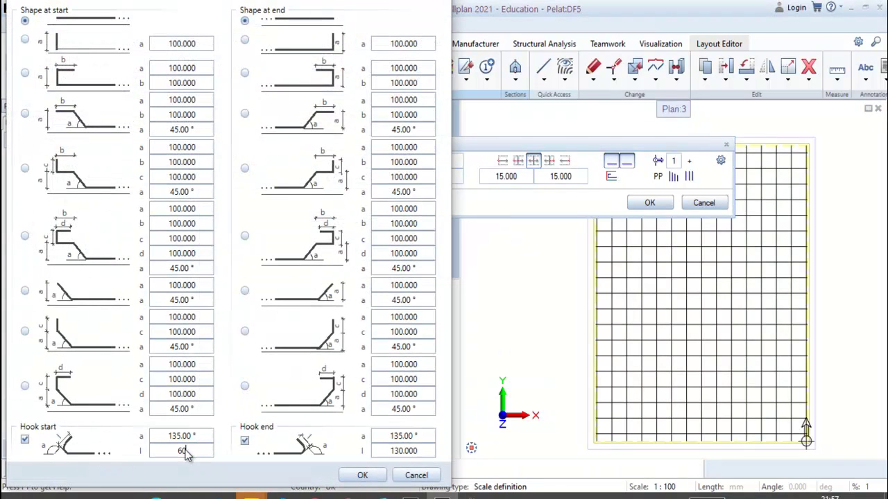
left_click(408, 452)
type("60")
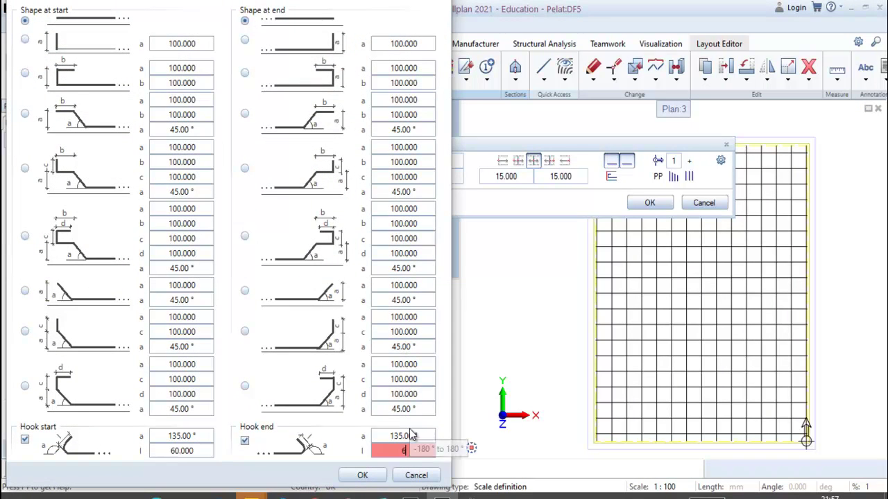
left_click(362, 476)
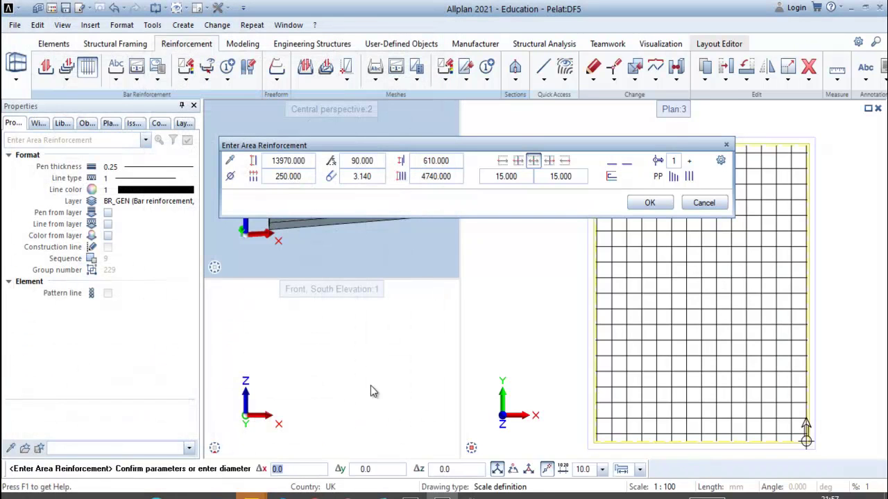
left_click(649, 203)
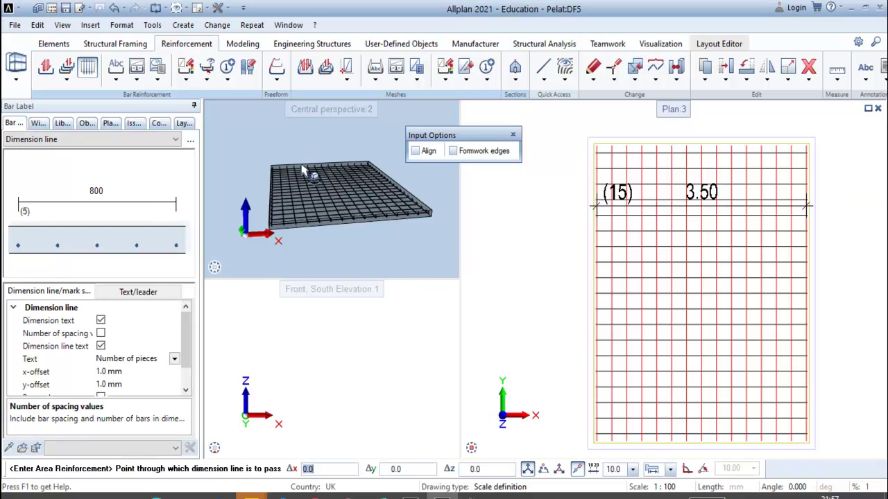
Skip the dimension line for the second bar layer and end the area reinforcement command
key("Escape")
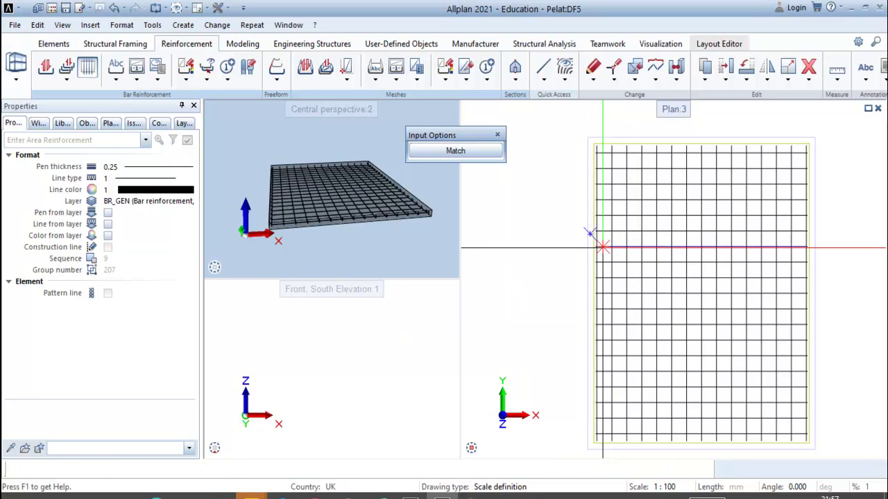
left_click(603, 246)
key("Escape")
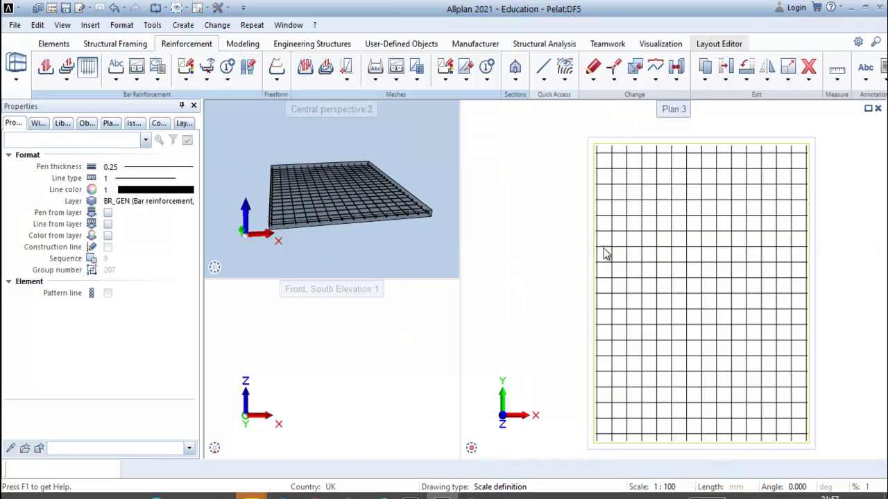
Examine the crossed bottom bars in the perspective and Plan views, along with the neighbouring section views
mouse_move(370, 222)
middle_mouse_down()
mouse_move(388, 224)
mouse_move(367, 232)
mouse_move(381, 220)
mouse_move(382, 228)
middle_mouse_up()
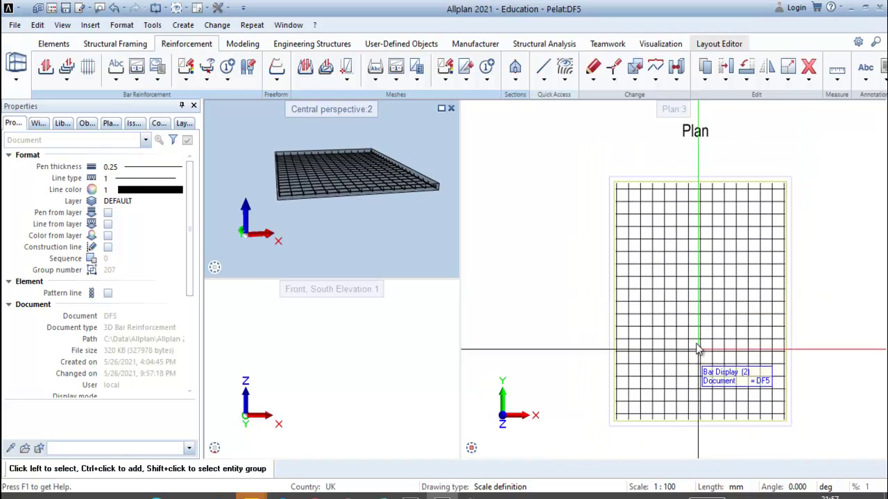
middle_click_drag(698, 350, 704, 308)
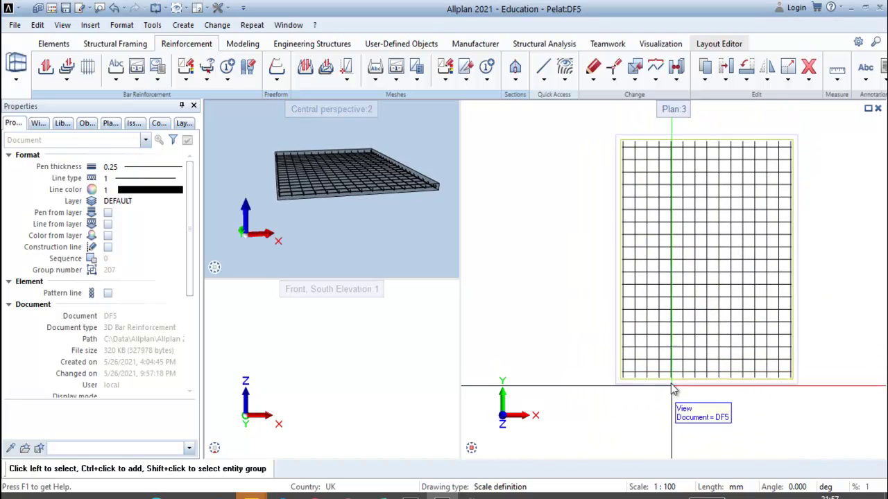
scroll(689, 319, "down", 2)
mouse_move(763, 285)
middle_mouse_down()
mouse_move(651, 305)
mouse_move(639, 331)
mouse_move(622, 334)
mouse_move(762, 297)
middle_mouse_up()
scroll(758, 262, "up", 2)
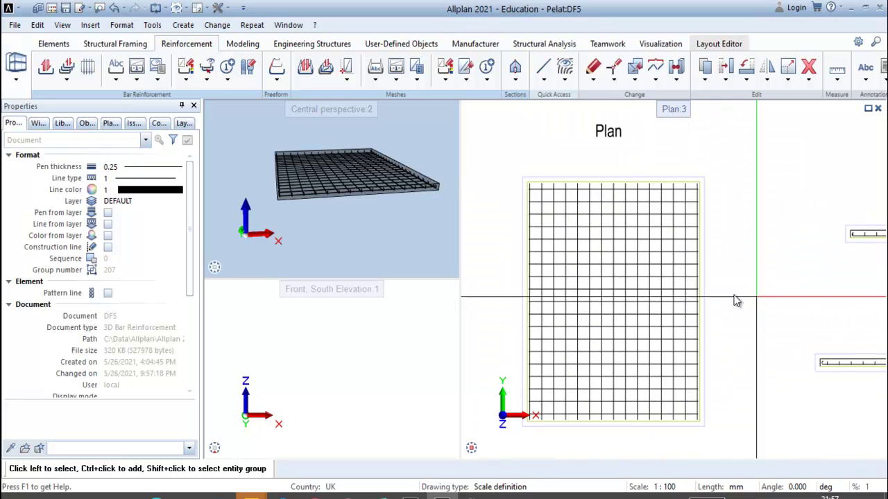
scroll(634, 290, "down", 2)
middle_click_drag(627, 297, 667, 283)
scroll(668, 286, "up", 2)
scroll(667, 286, "down", 1)
scroll(666, 287, "up", 1)
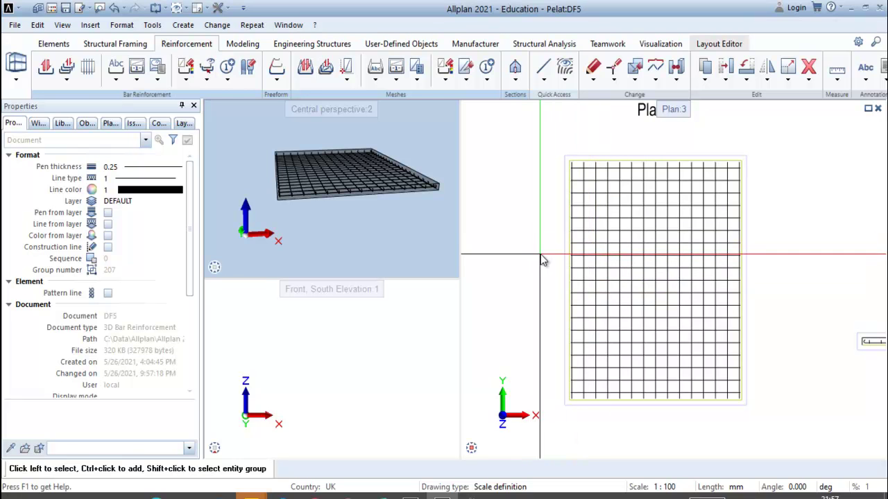
Start another span reinforcement and define the slab area in the Plan view as its placing region, offset by -30 mm
left_click(88, 68)
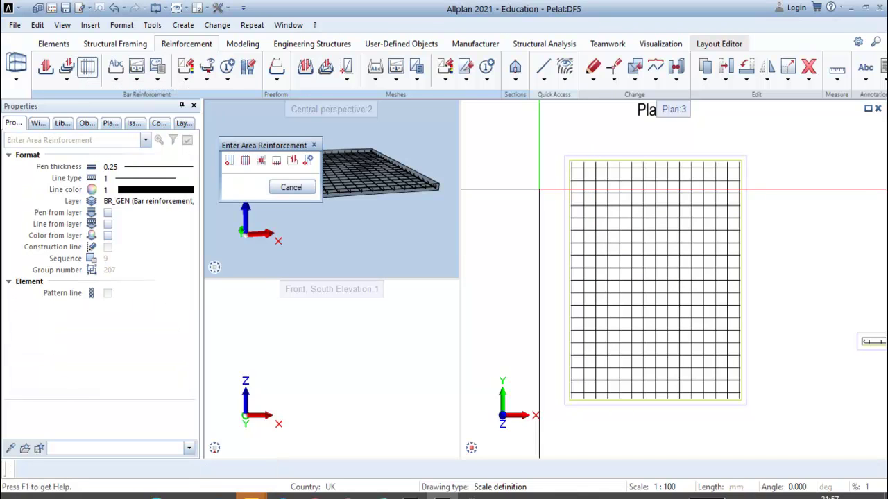
left_click(245, 164)
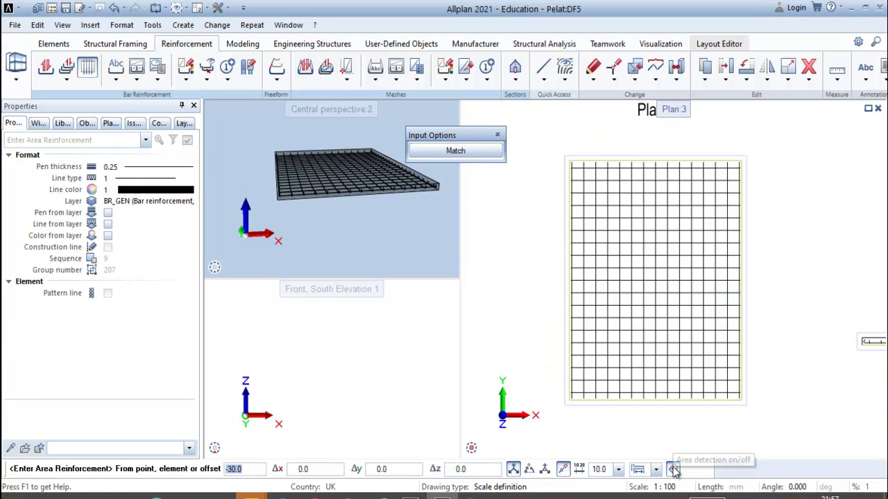
scroll(631, 399, "up", 1)
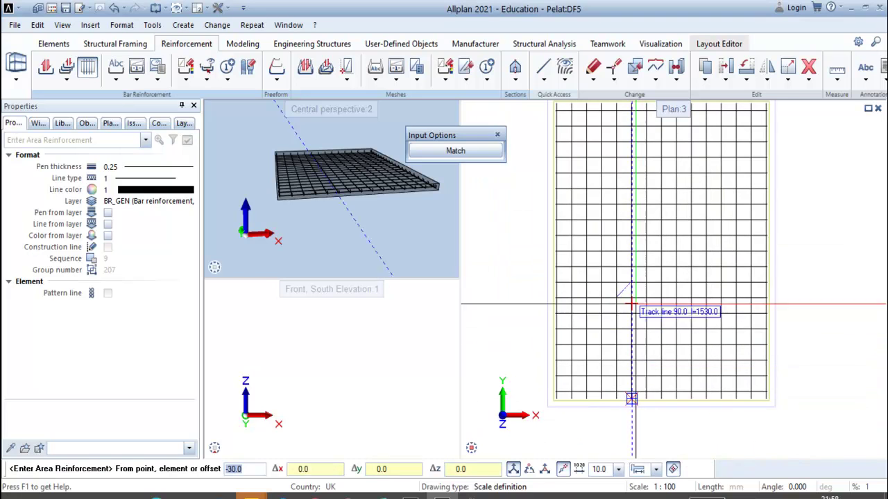
scroll(631, 398, "up", 1)
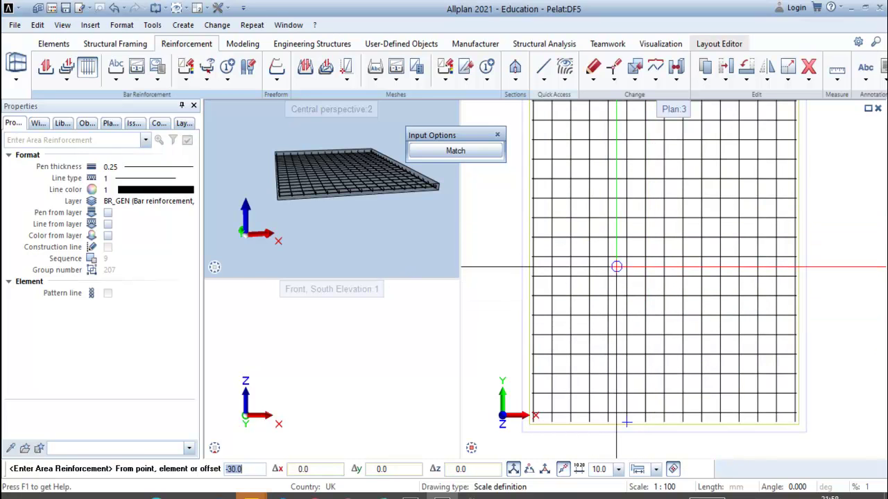
key("Escape")
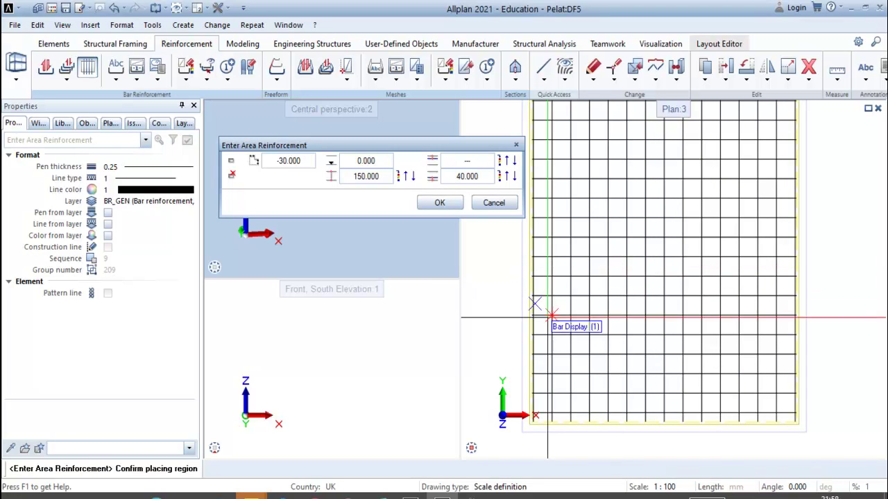
Set the top concrete cover to 30 mm for the new bar layer and confirm the placing region
scroll(613, 233, "down", 2)
middle_click_drag(634, 212, 637, 243)
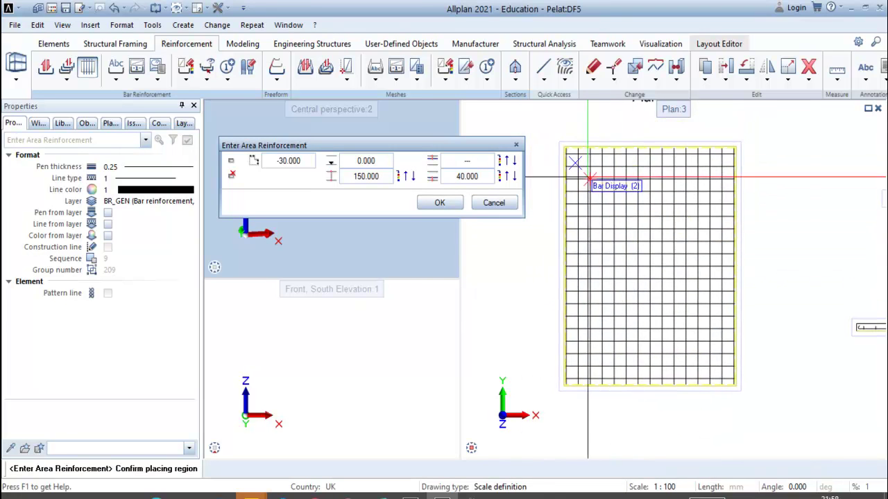
scroll(554, 142, "up", 2)
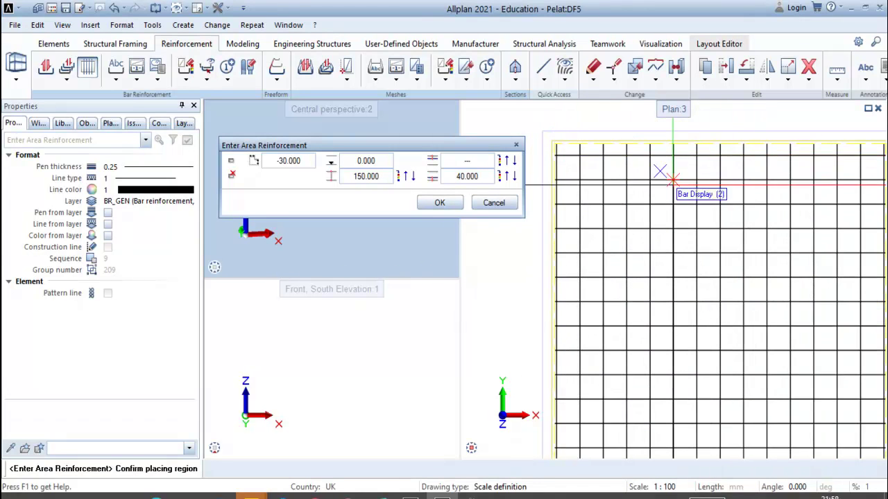
scroll(659, 168, "down", 1)
middle_click_drag(672, 261, 660, 211)
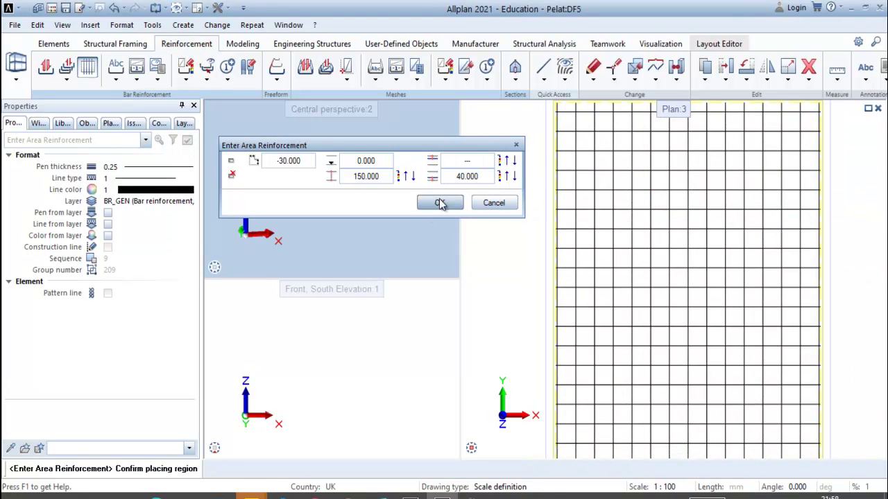
left_click(475, 166)
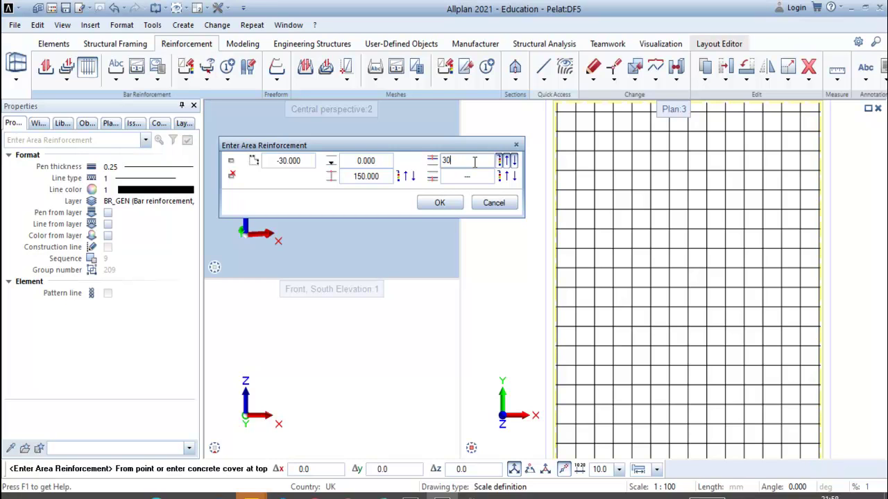
key("Return")
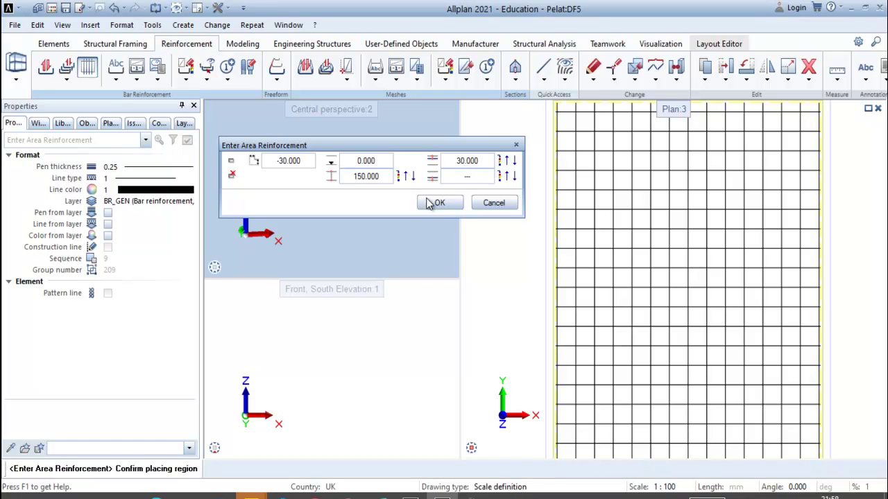
left_click(439, 205)
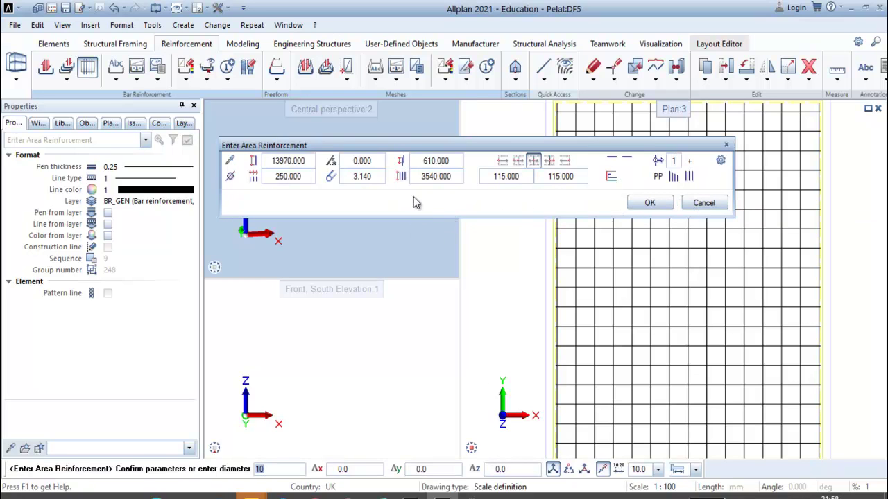
Choose a 10 mm diameter for the top-layer bars and set 60 mm hooks at both start and end
left_click(231, 178)
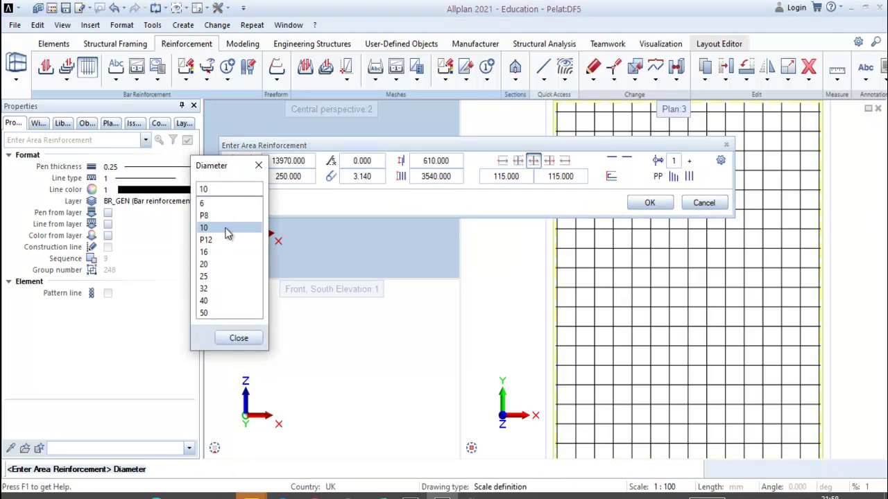
left_click(227, 233)
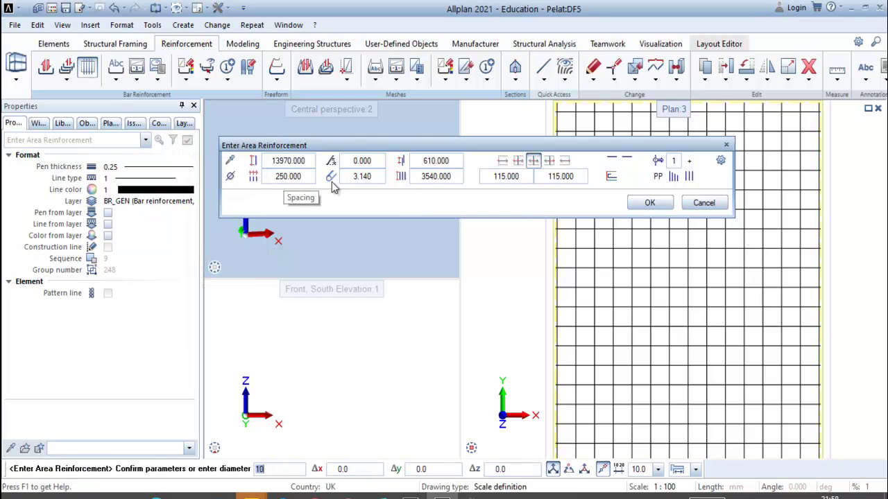
left_click(625, 164)
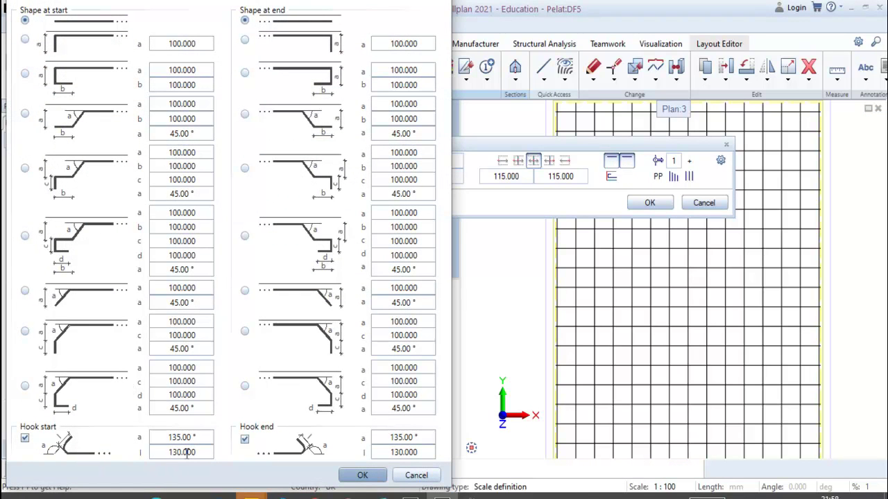
type("60")
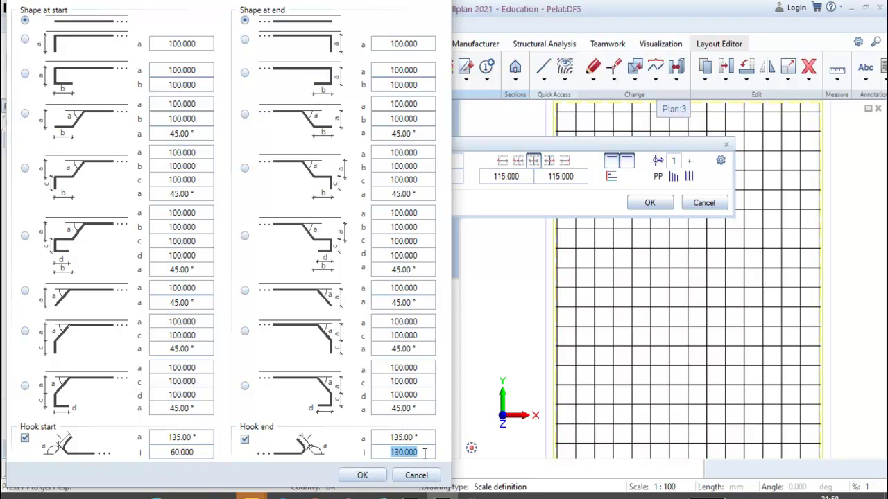
left_click(361, 476)
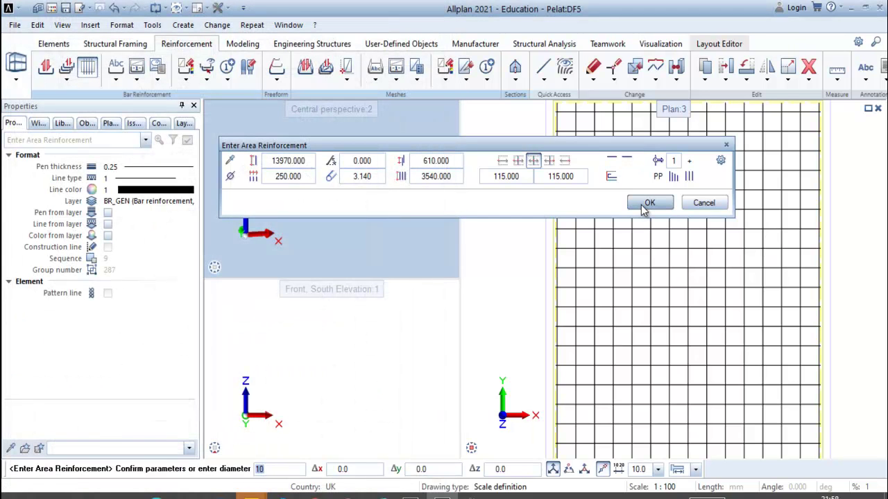
Confirm the bar parameters and place the first direction of top-layer 10 mm bars in the slab at 250 mm spacing
left_click(643, 206)
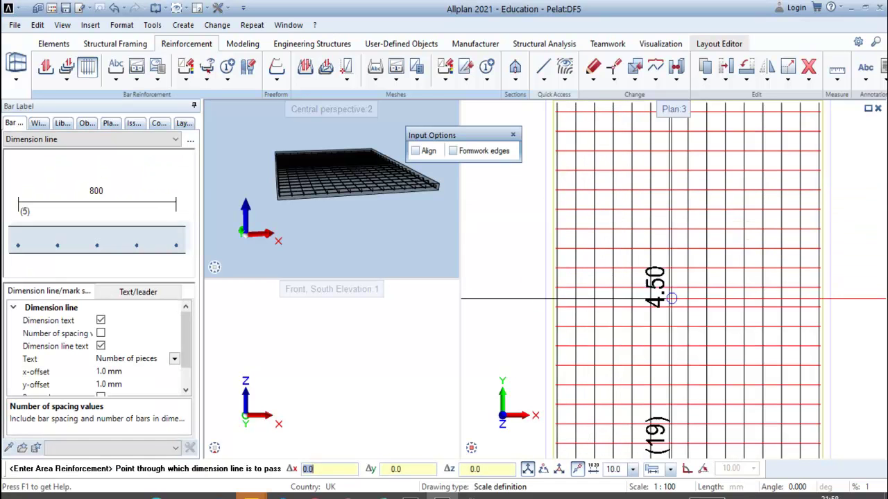
scroll(651, 306, "down", 1)
middle_click_drag(694, 326, 675, 292)
scroll(661, 303, "down", 1)
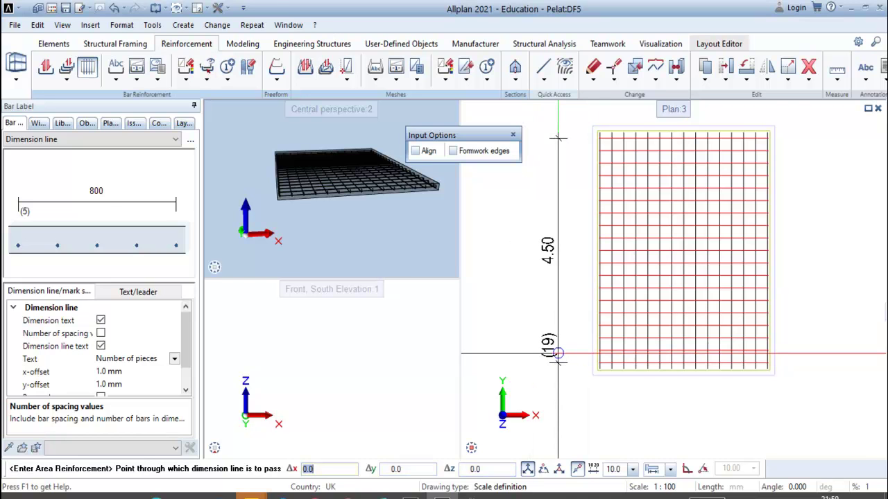
left_click(558, 354)
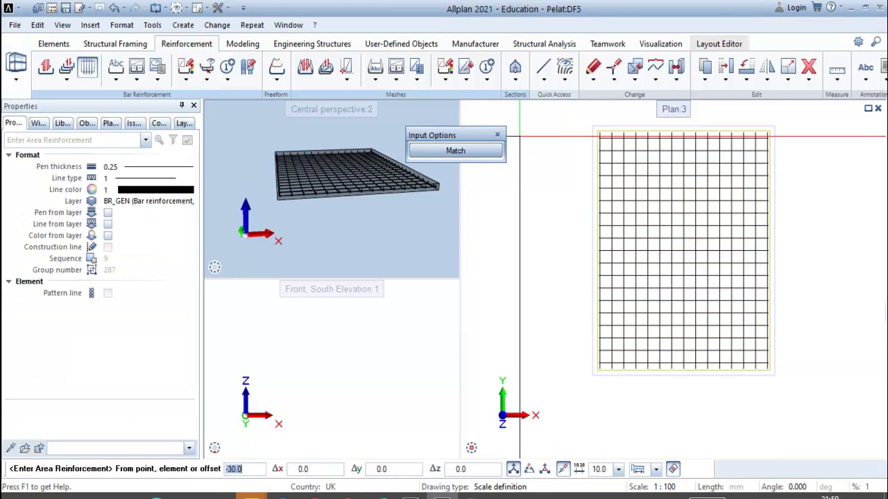
Match the existing slab polygon as the placing region for the crossing top bars and set its top concrete cover to 40 mm
left_click(475, 151)
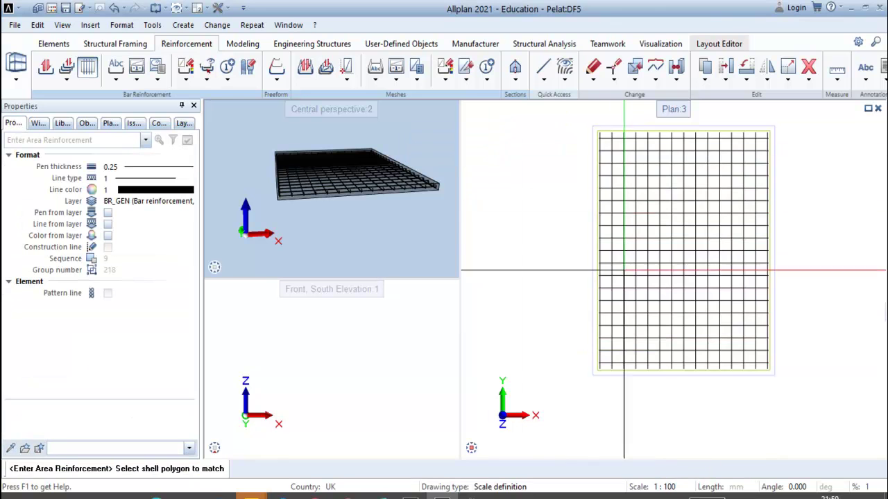
scroll(635, 244, "up", 1)
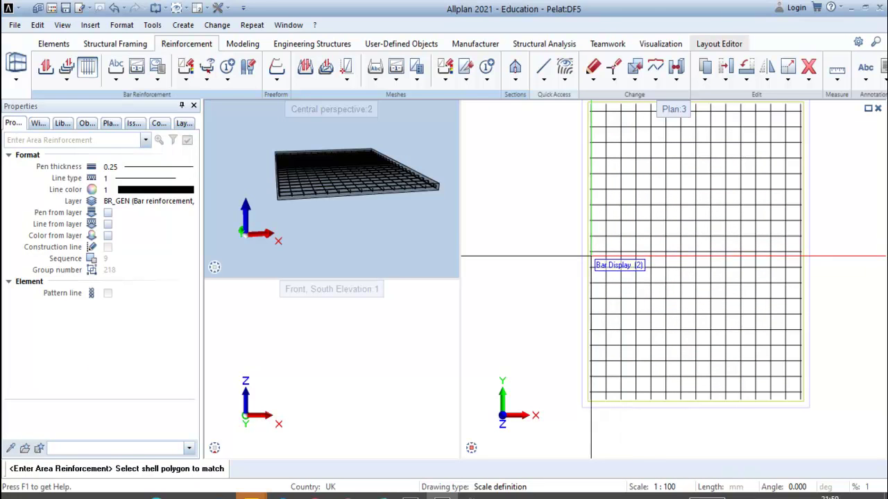
left_click(587, 245)
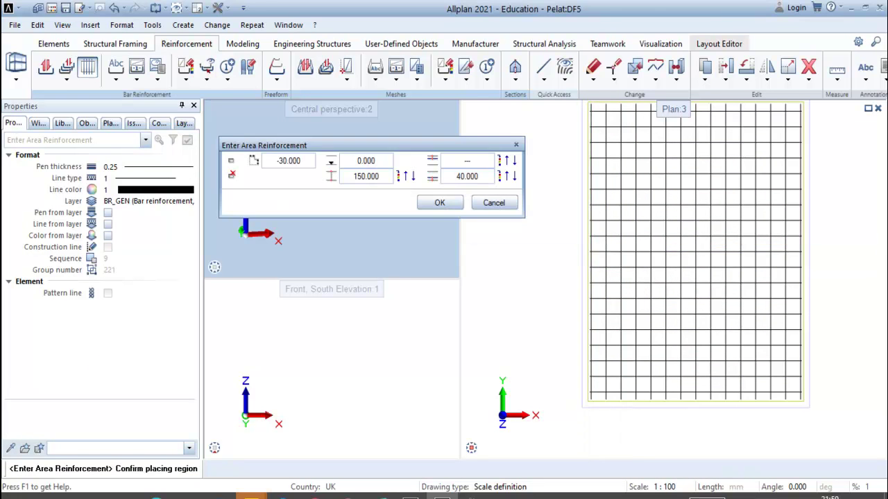
left_click(471, 163)
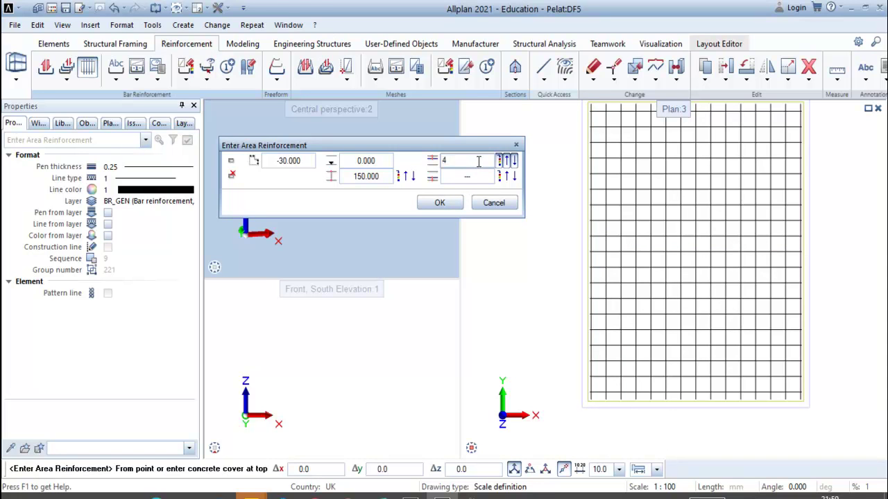
type("40")
key("Return")
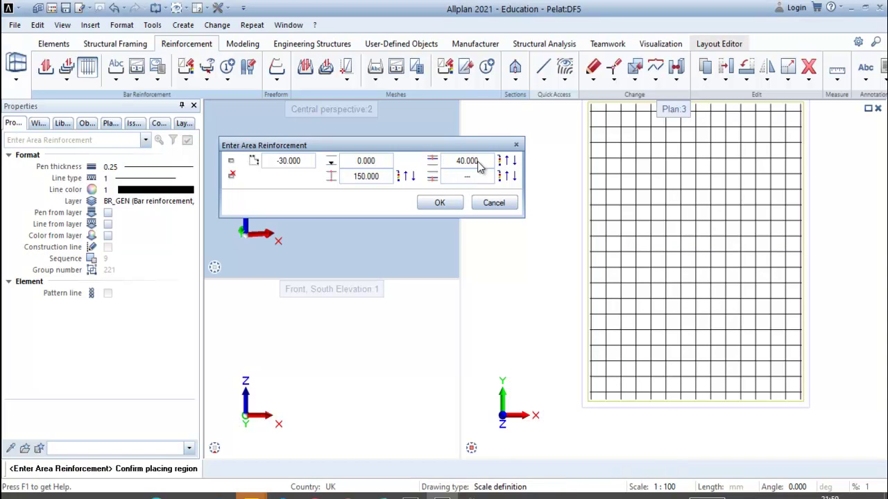
left_click(439, 202)
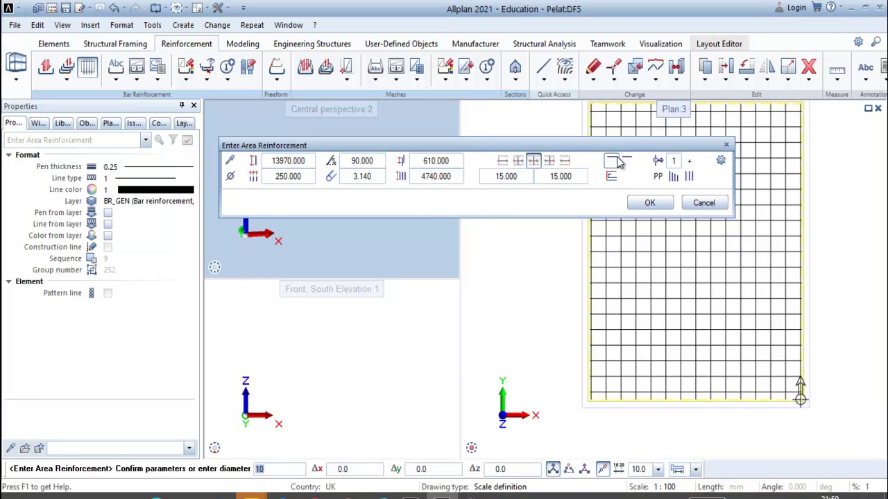
Give the crossing top bars 60 mm hooks at start and end, place them at 250 mm spacing and finish the area reinforcement
left_click(618, 161)
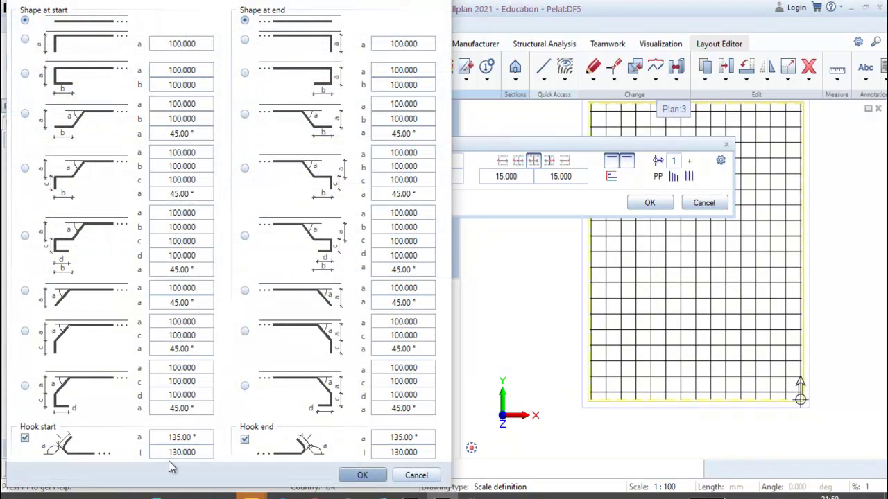
left_click(178, 453)
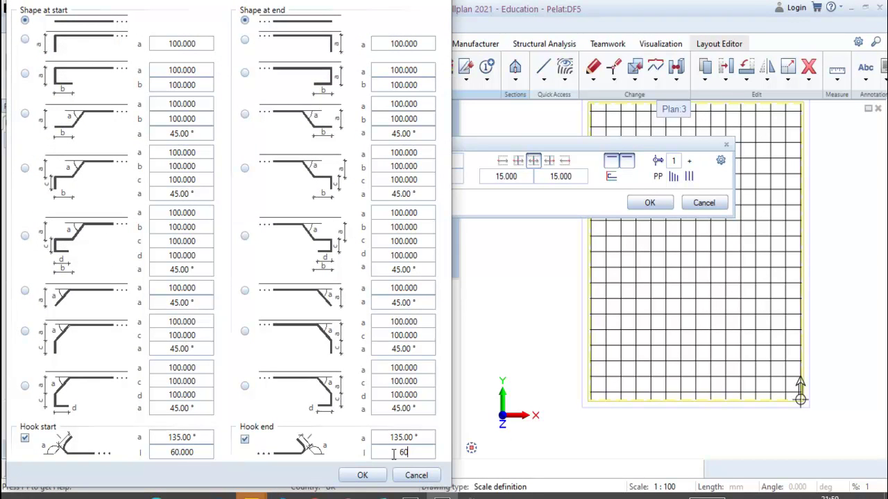
left_click(364, 478)
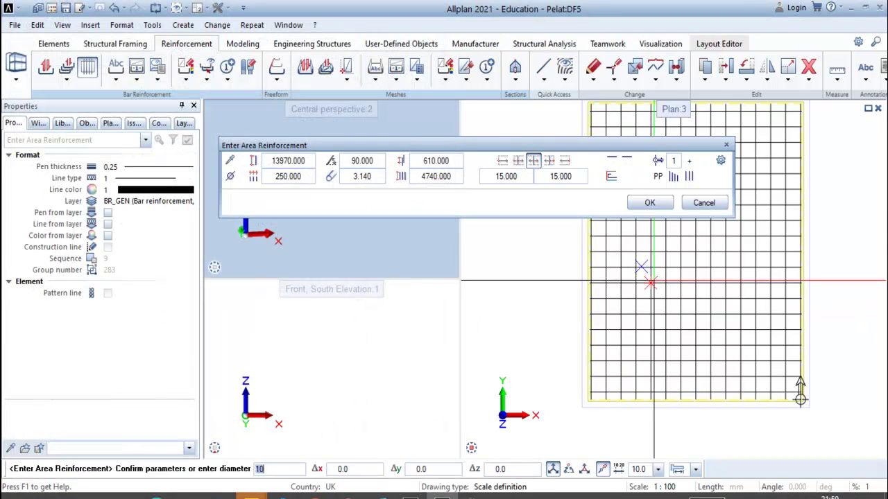
left_click(647, 204)
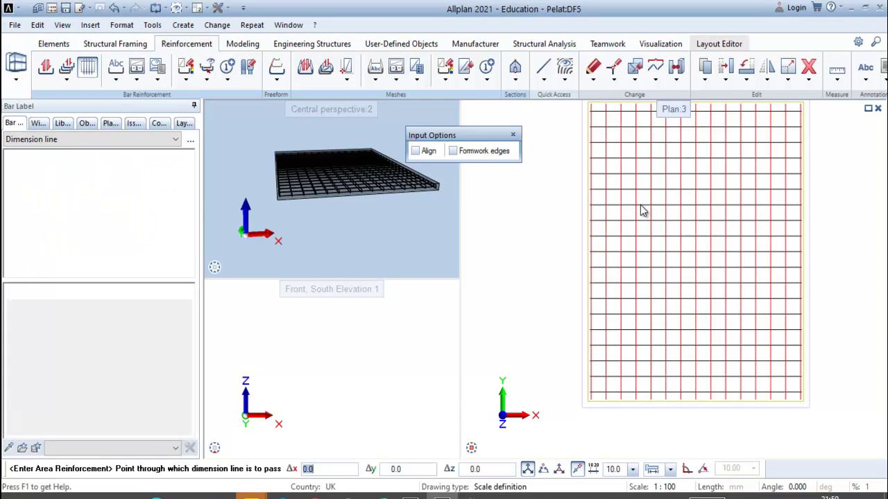
key("Escape")
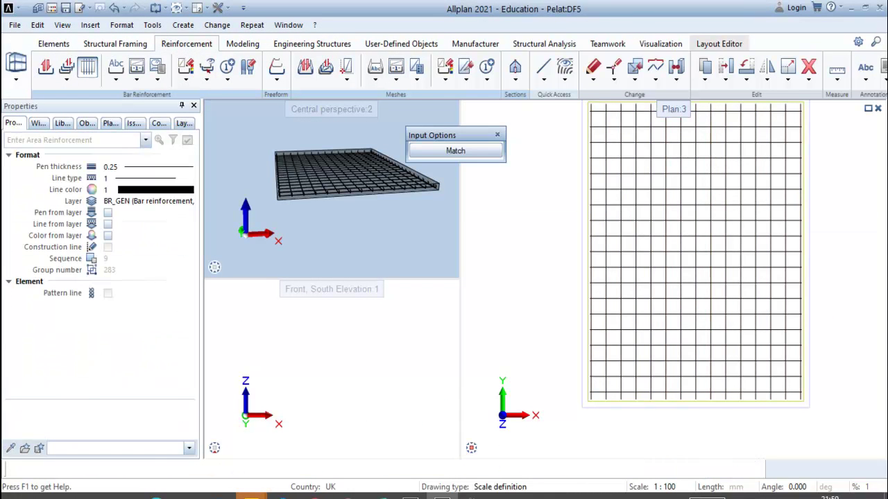
key("Escape")
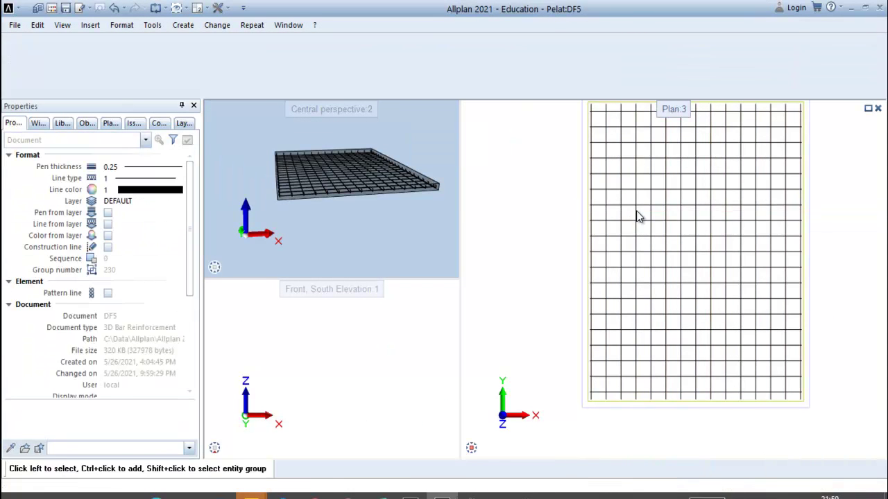
Examine the reinforced slab in the Plan, South and East views
scroll(660, 203, "down", 3)
middle_click_drag(682, 245, 628, 226)
scroll(630, 225, "up", 1)
scroll(699, 215, "down", 1)
middle_click_drag(721, 220, 671, 236)
scroll(662, 225, "down", 2)
scroll(653, 226, "up", 2)
scroll(652, 229, "down", 1)
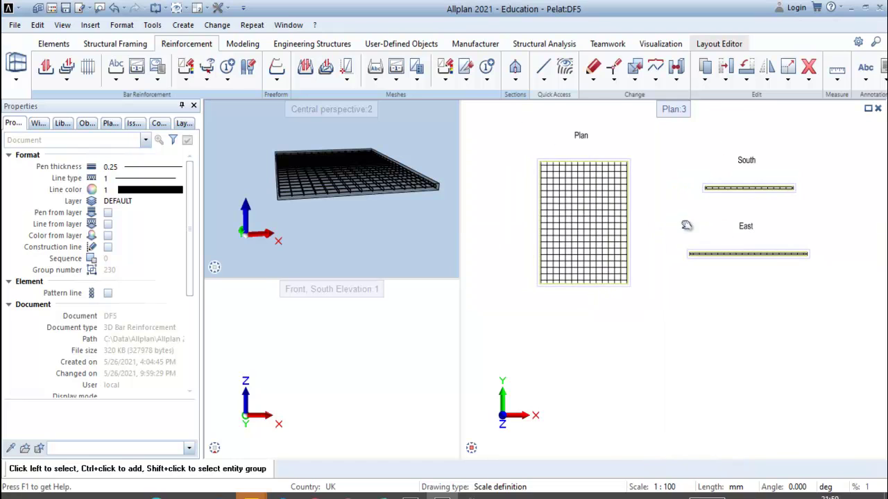
Define section 1 with a clipping path across the slab's width at mid-length in the Plan view, viewed from the south
left_click(515, 79)
left_click(518, 87)
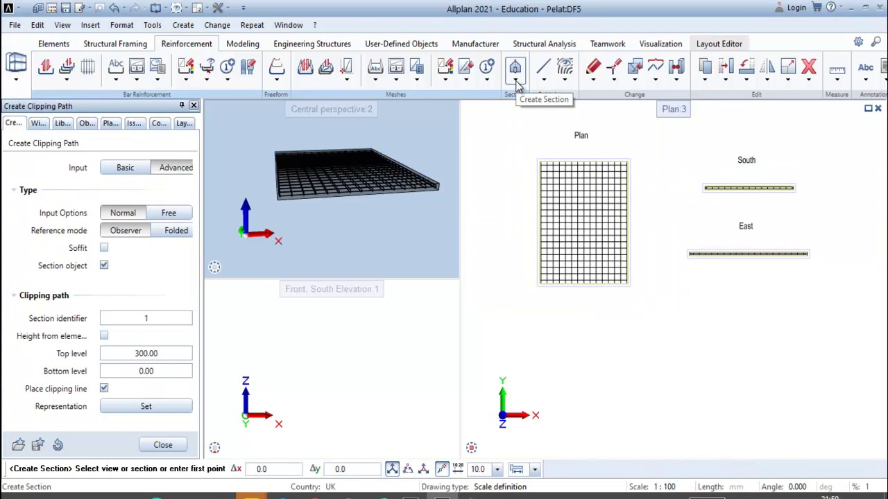
scroll(485, 196, "up", 3)
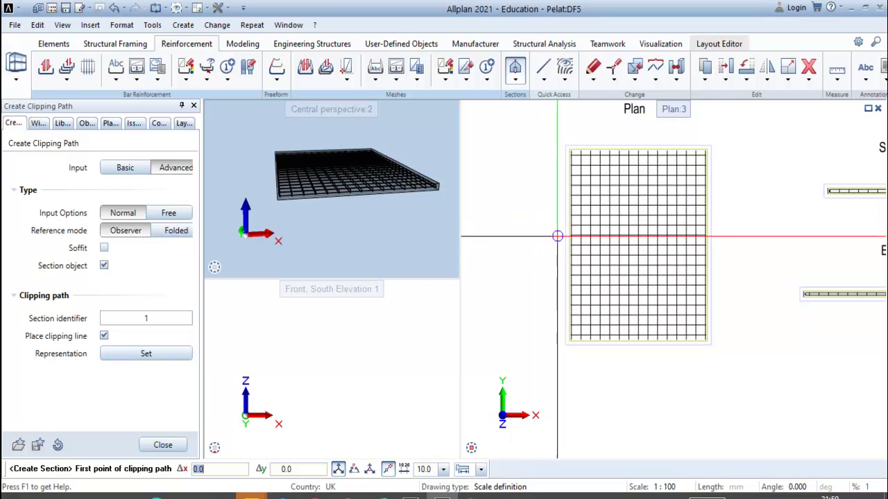
left_click(554, 232)
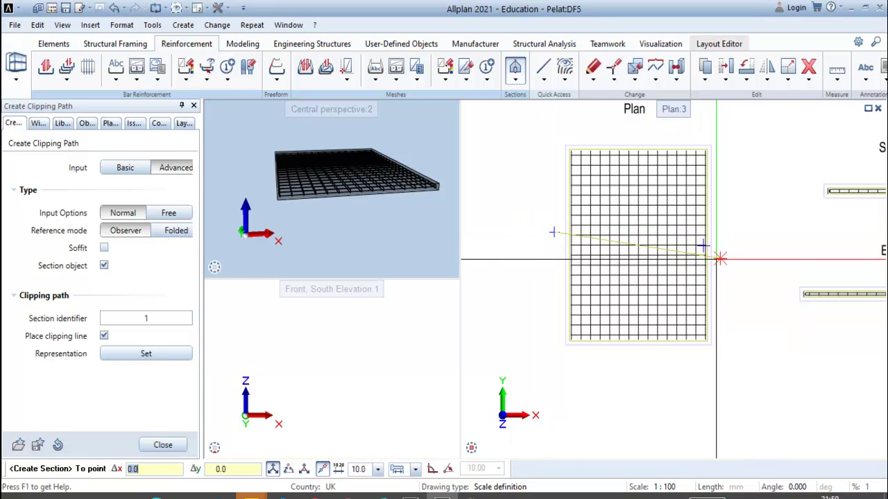
left_click(703, 247)
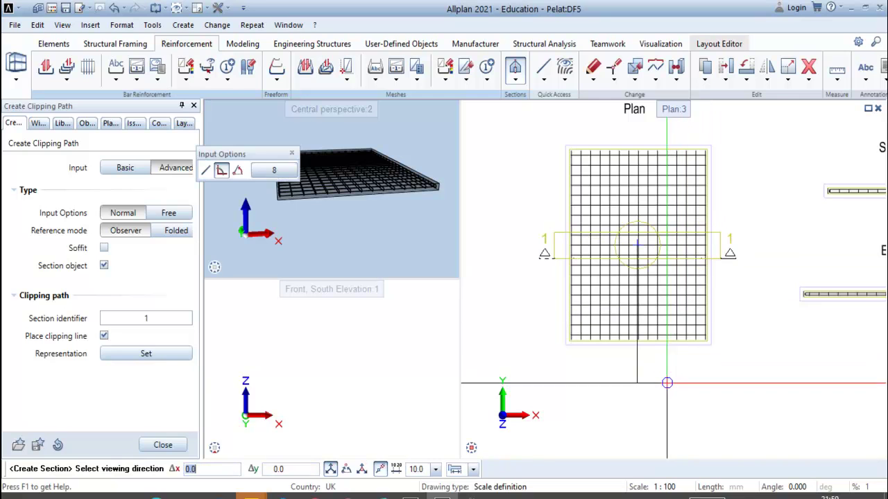
left_click(666, 386)
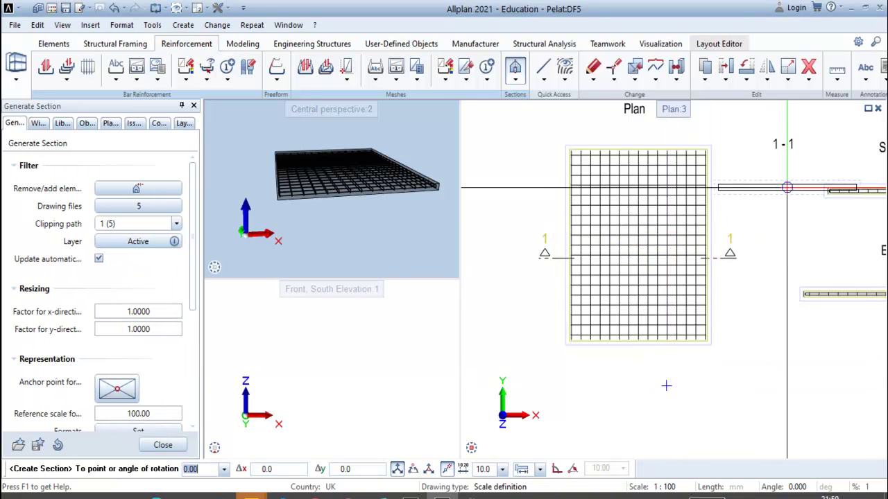
Place section 1-1 beside the South view, aligned with it
scroll(812, 218, "down", 1)
middle_click_drag(829, 238, 594, 222)
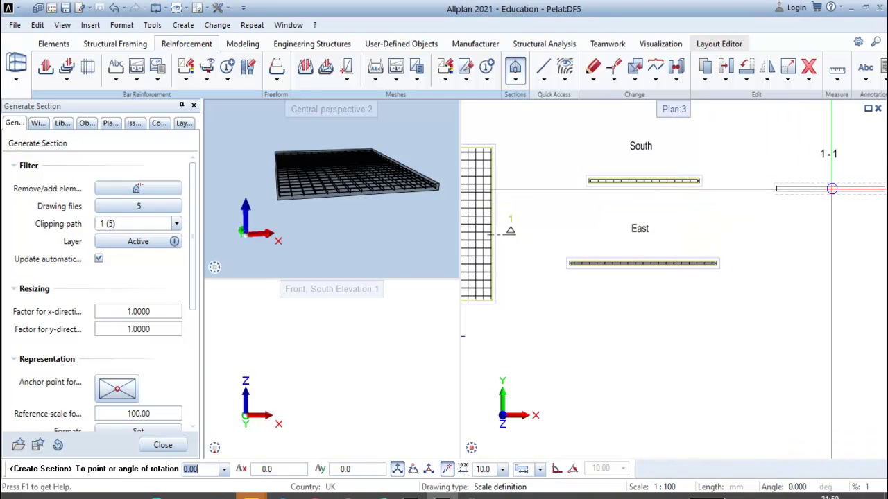
left_click(839, 181)
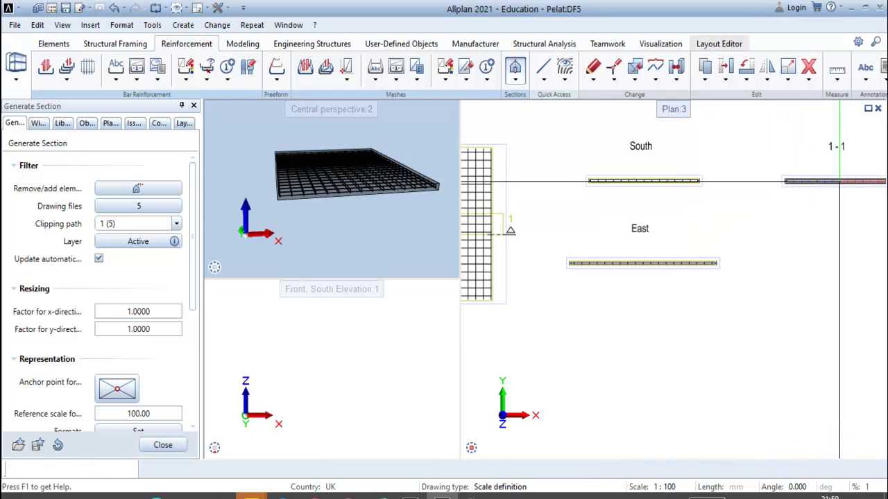
Define section 2 with a clipping path along the slab's full length near mid-width in the Plan view, viewed from the east
scroll(758, 238, "down", 3)
scroll(683, 219, "down", 1)
middle_click_drag(682, 218, 698, 264)
scroll(675, 232, "up", 3)
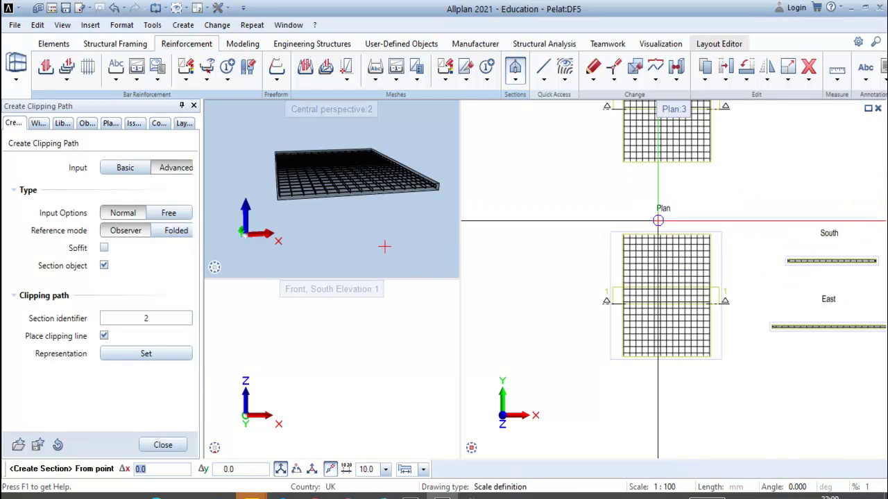
left_click(657, 223)
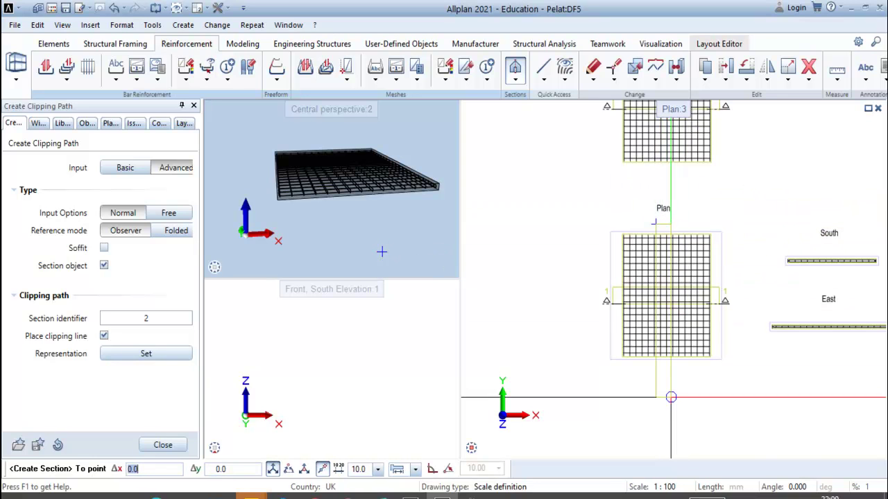
left_click(680, 369)
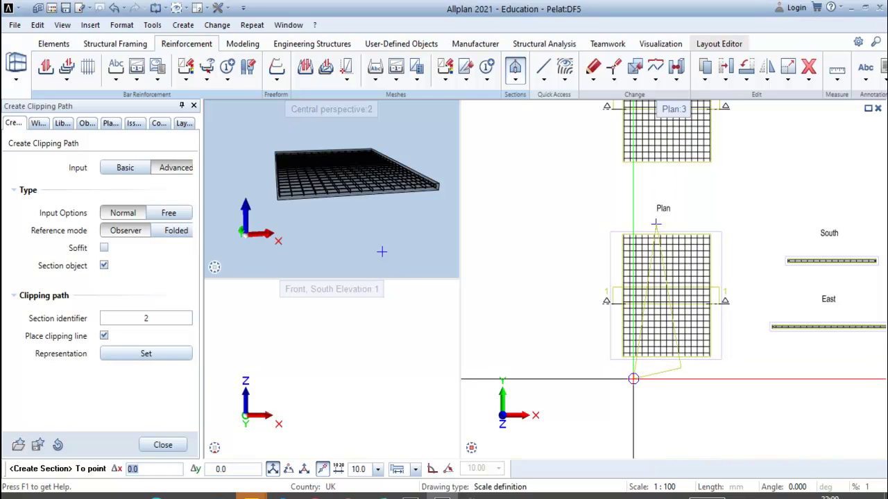
key("Escape")
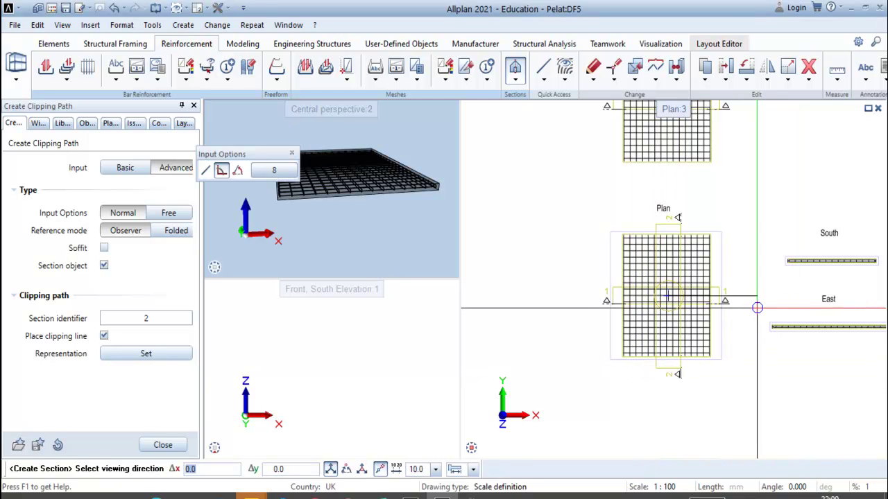
left_click(758, 305)
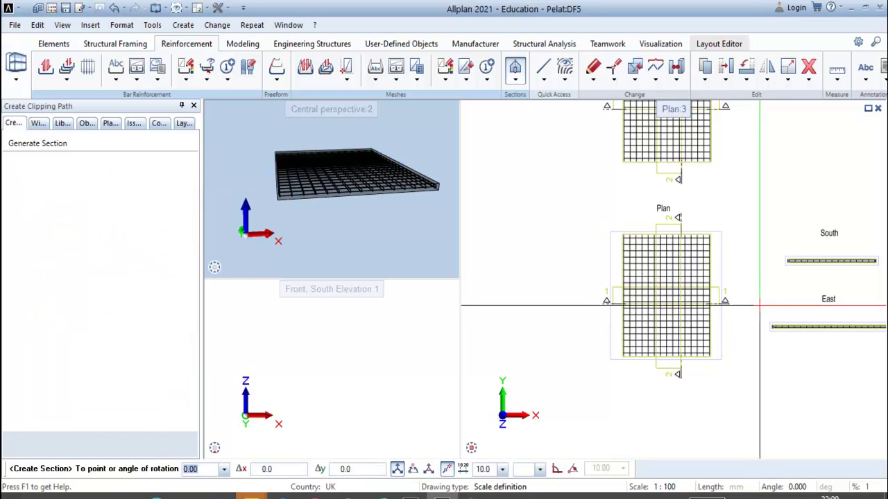
Place section 2-2 beside the East view, below section 1-1, and finish creating sections
scroll(759, 298, "down", 3)
middle_click_drag(769, 297, 650, 303)
scroll(742, 286, "up", 2)
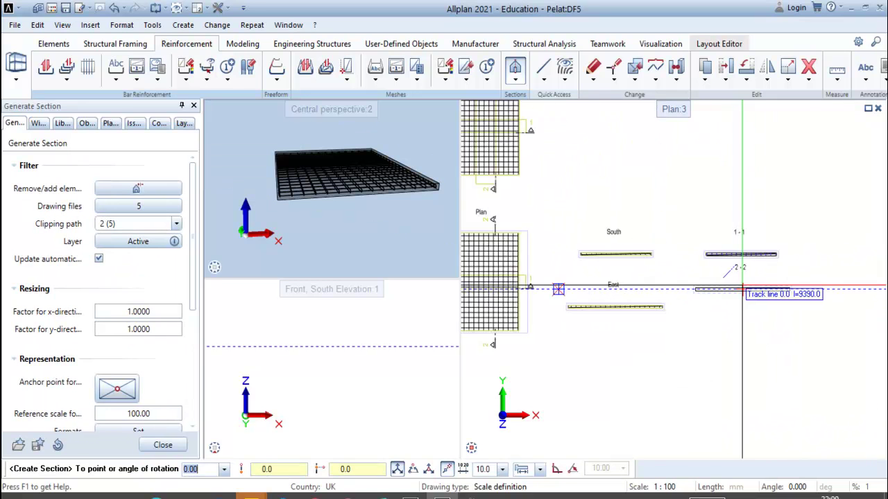
scroll(743, 285, "up", 1)
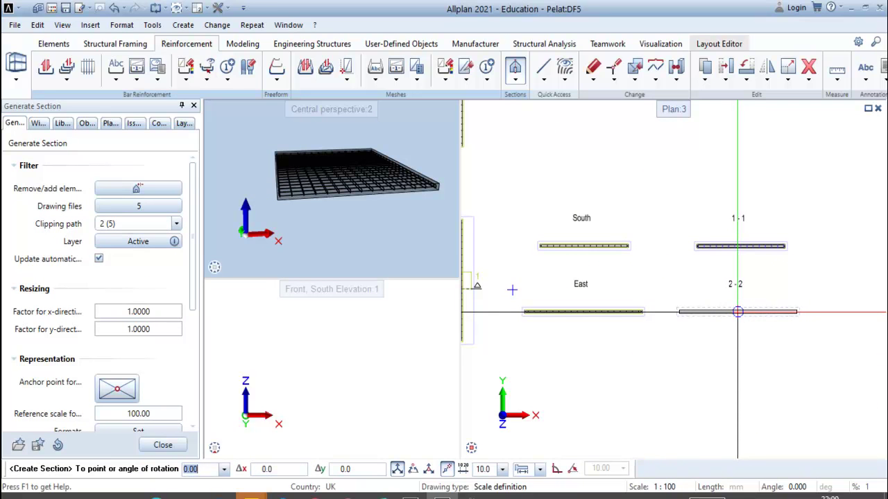
key("Return")
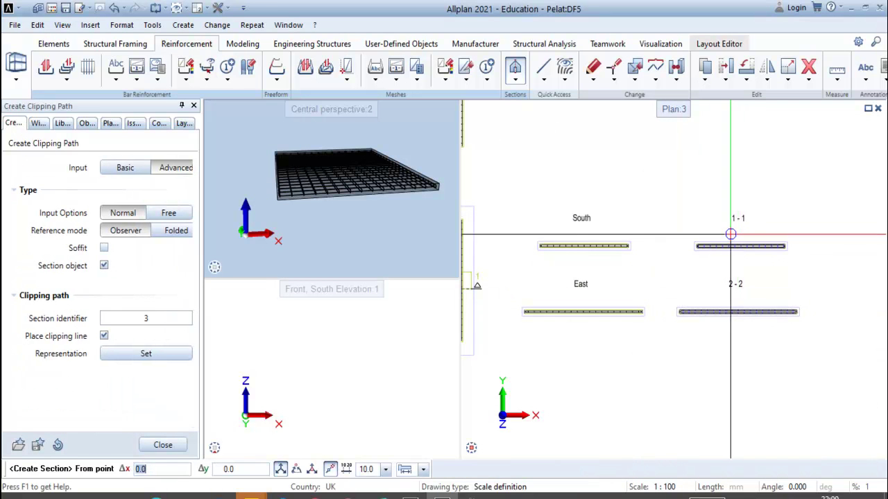
key("Escape")
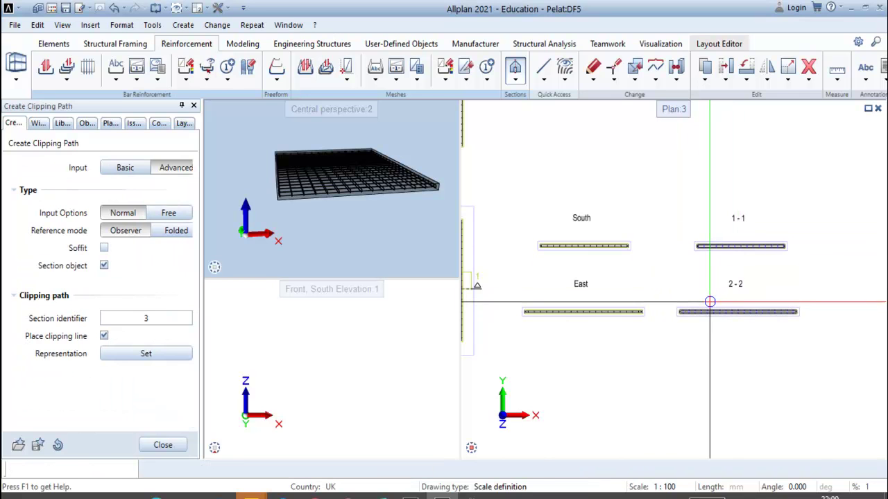
key("Escape")
key("Escape")
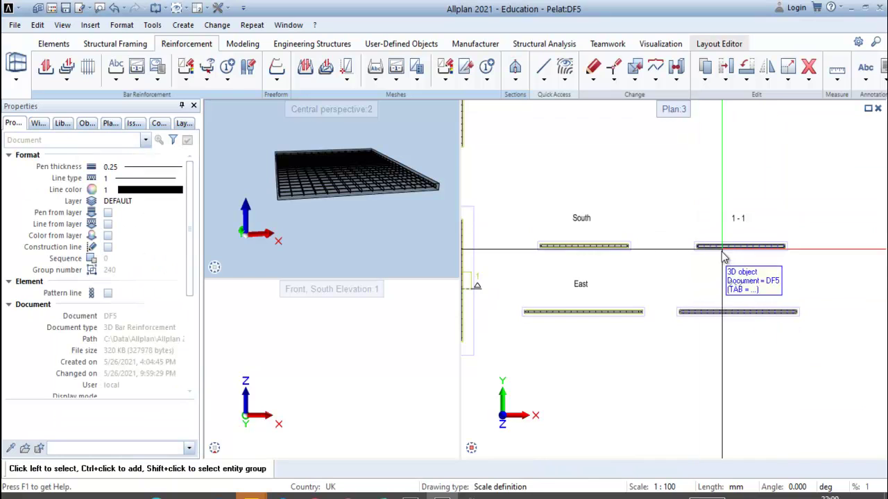
Examine the hooked bars and crossing bars within the slab outline in section 1-1
scroll(721, 260, "up", 3)
middle_click_drag(761, 287, 693, 254)
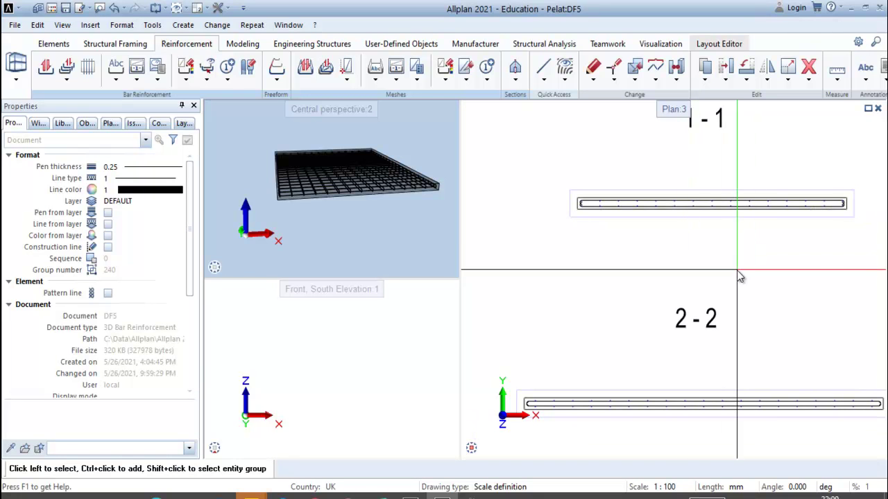
scroll(722, 228, "up", 3)
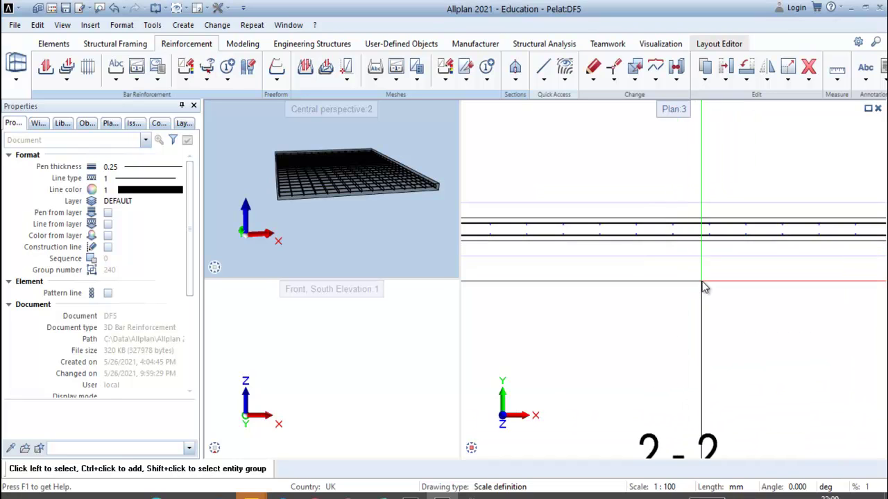
mouse_move(715, 311)
middle_mouse_down()
mouse_move(719, 328)
mouse_move(693, 331)
mouse_move(716, 303)
middle_mouse_up()
scroll(672, 322, "down", 3)
scroll(660, 259, "up", 1)
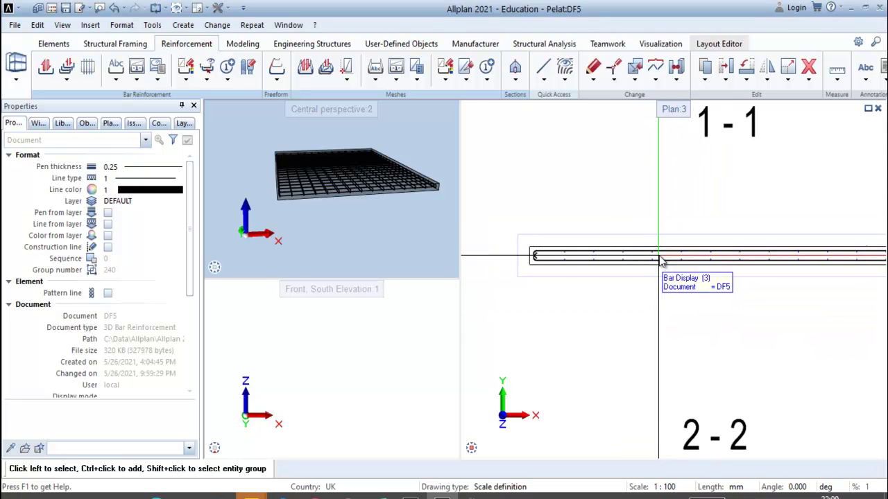
scroll(670, 274, "down", 2)
scroll(574, 265, "up", 2)
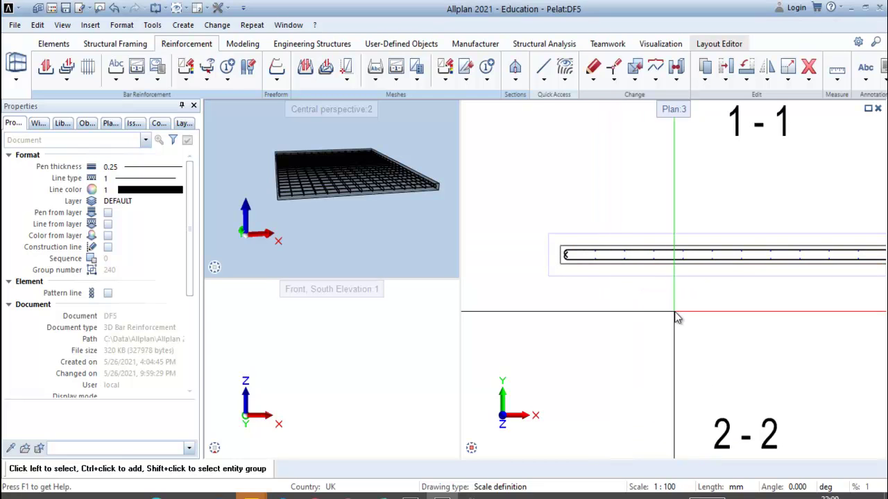
Examine the arrangement of the longitudinal and crossing bars in both layers of section 2-2
scroll(673, 316, "down", 3)
middle_click_drag(718, 368, 709, 258)
scroll(688, 287, "up", 2)
scroll(679, 367, "down", 1)
middle_click_drag(678, 381, 669, 293)
scroll(660, 280, "up", 2)
scroll(660, 270, "up", 2)
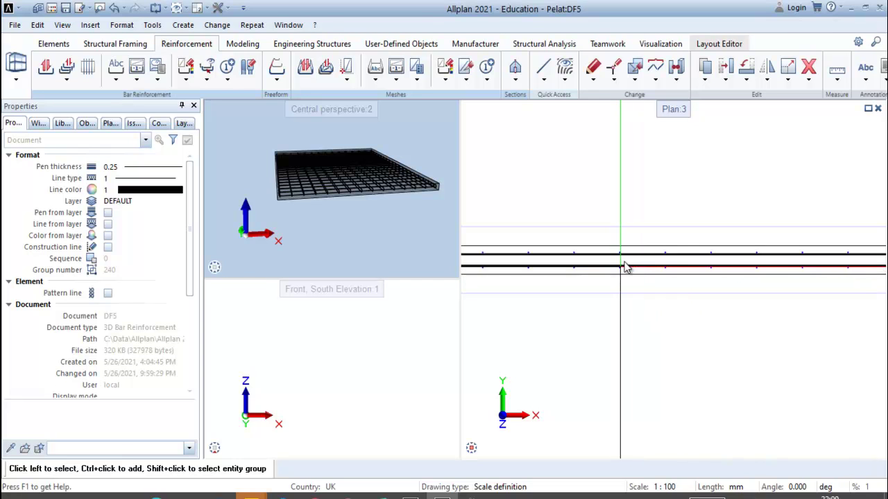
scroll(641, 261, "down", 3)
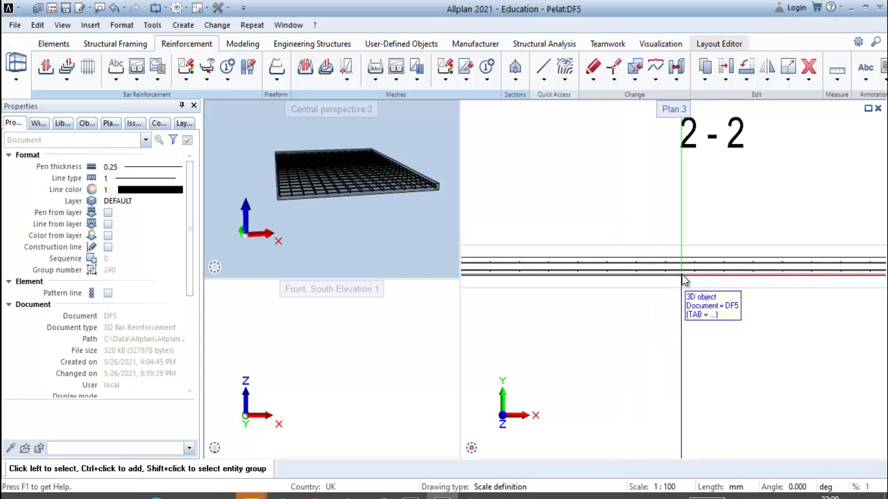
scroll(664, 285, "up", 3)
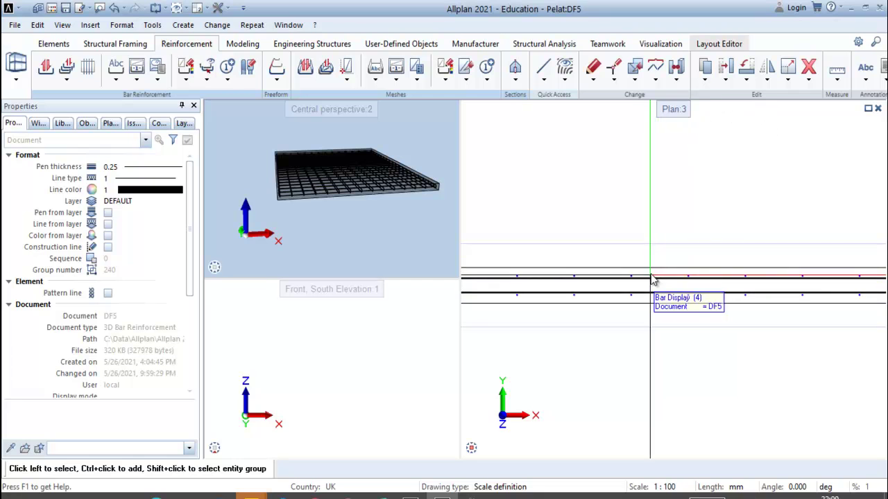
scroll(690, 277, "down", 3)
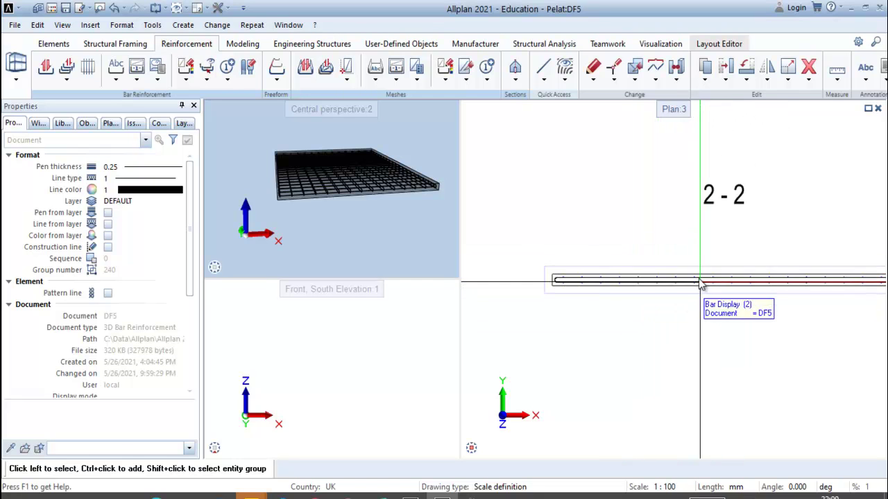
Review the overall layout of the slab model, Plan view, South and East views, and sections 1-1 and 2-2
scroll(688, 258, "down", 3)
middle_click_drag(720, 301, 813, 320)
scroll(646, 278, "down", 2)
scroll(661, 288, "down", 1)
middle_click_drag(639, 290, 706, 275)
middle_click_drag(663, 200, 662, 255)
scroll(660, 255, "down", 1)
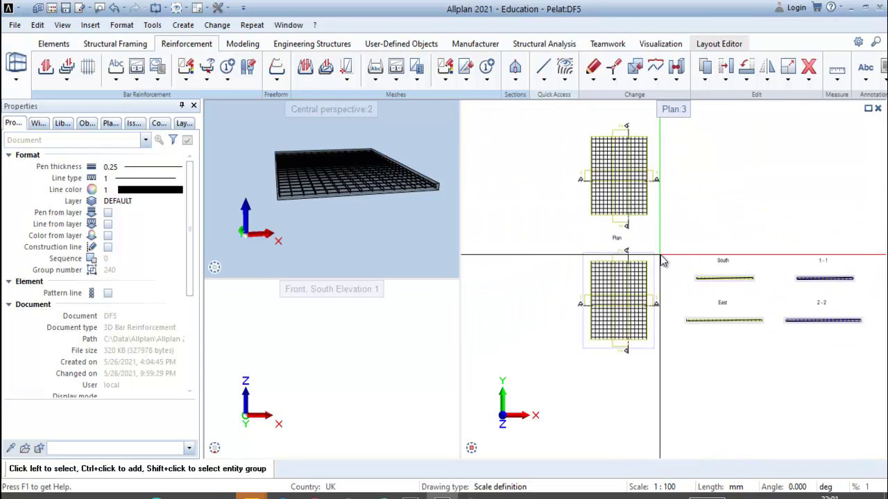
scroll(678, 273, "up", 1)
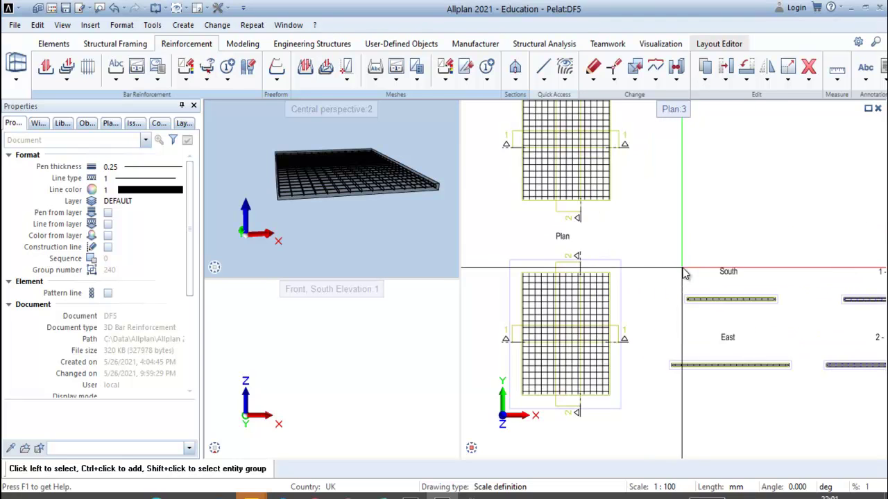
scroll(677, 272, "down", 1)
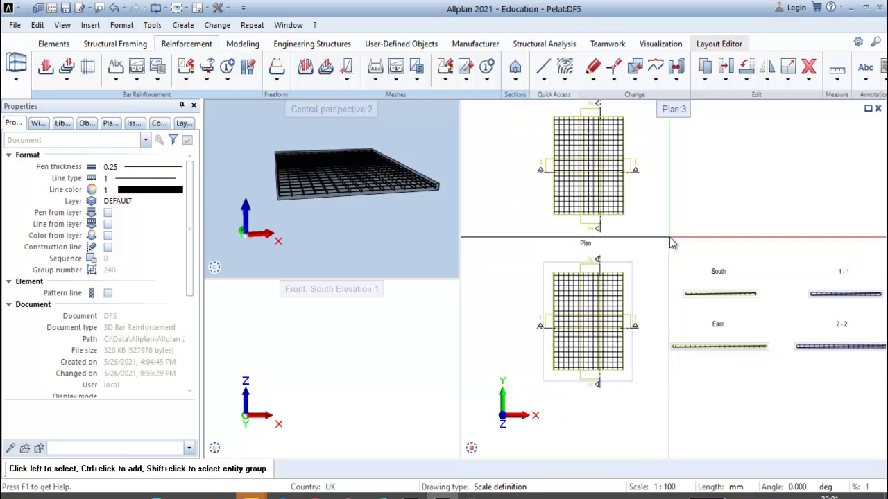